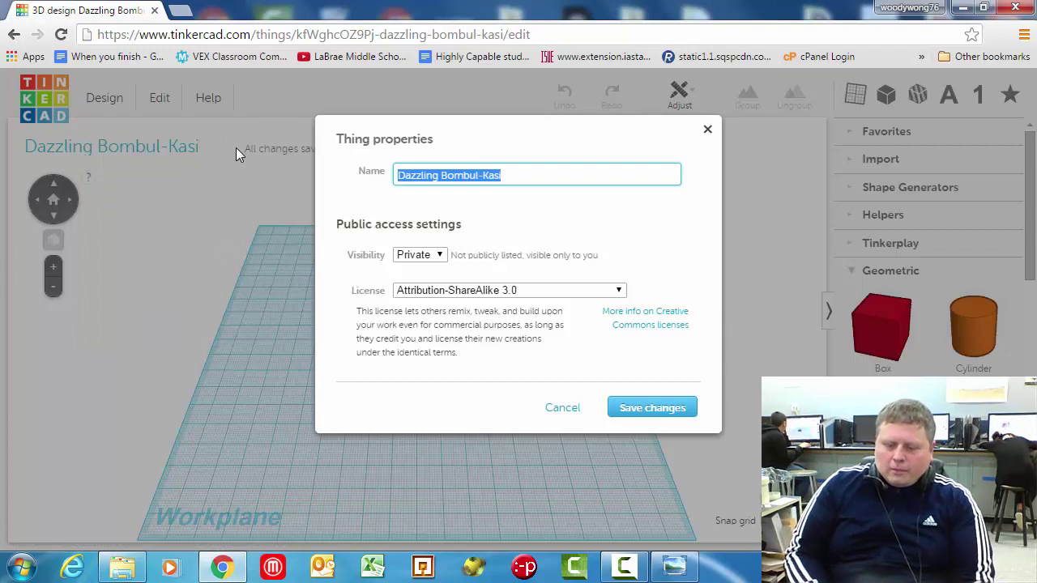
- Rename the design "Your Name Badge Holder" and save the changed properties
text(Your Name Badge Holder)
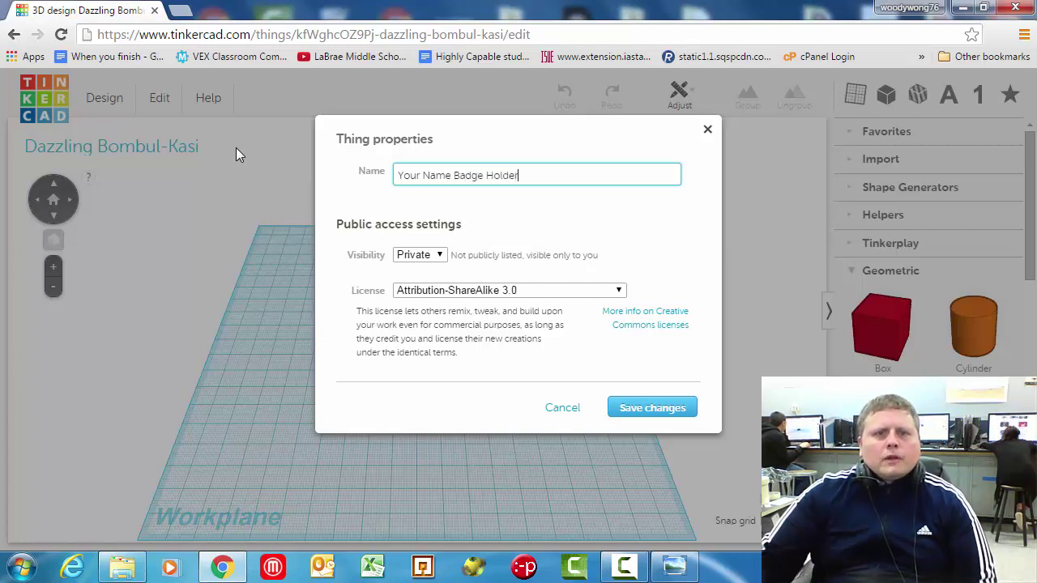
click(653, 410)
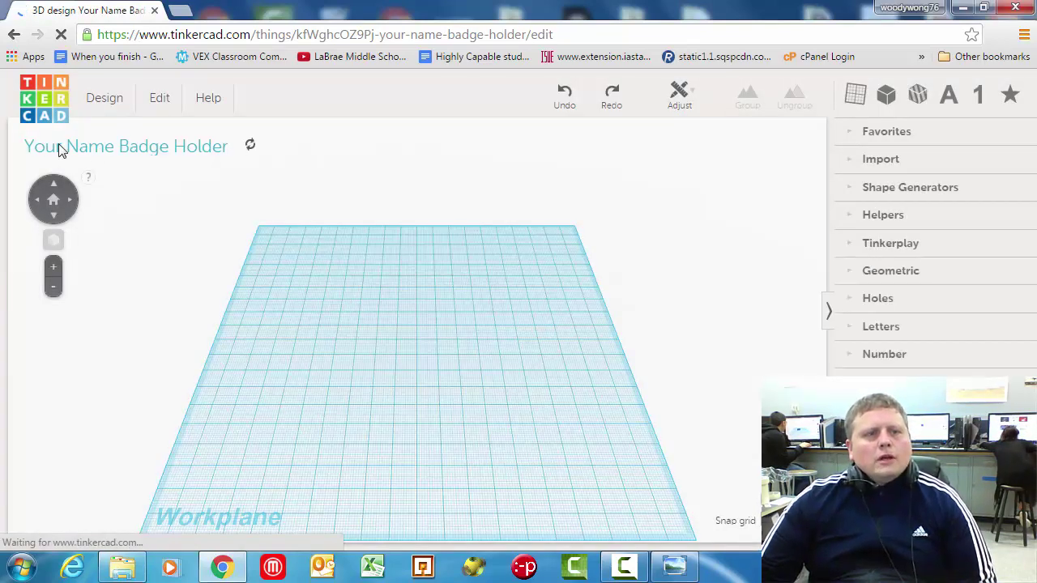
- Place a box on the workplane for the main body and resize its base to 58 mm wide and 6 mm thick
drag(863, 327, 318, 399)
click(679, 569)
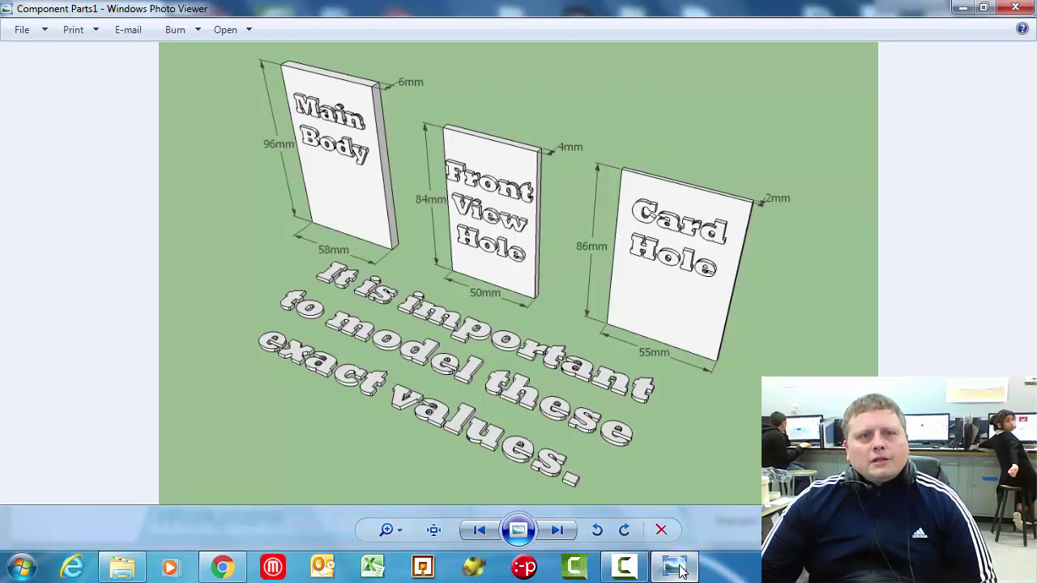
click(679, 569)
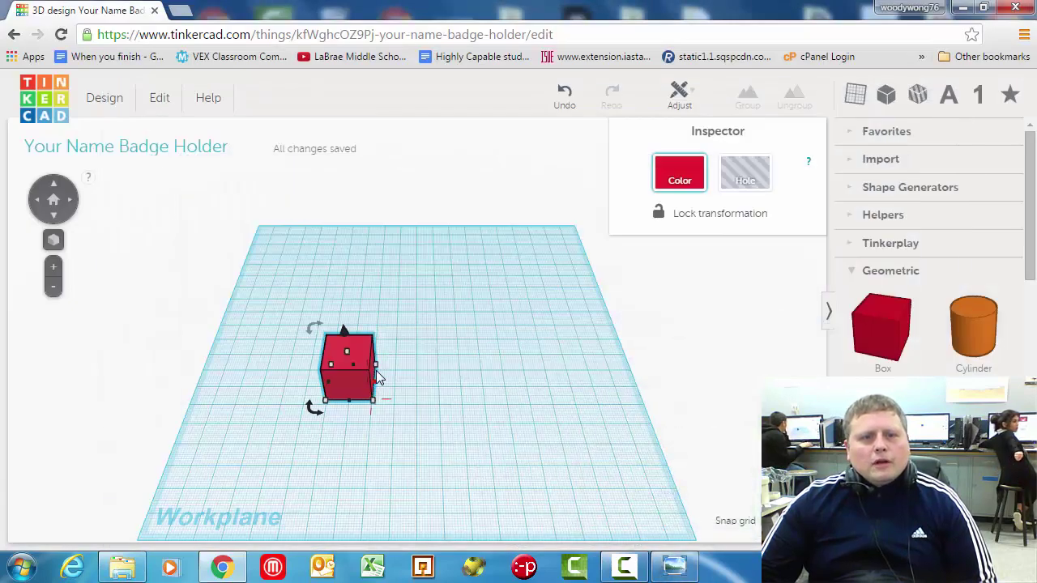
drag(357, 366, 348, 385)
right_drag(434, 397, 366, 386)
scroll(458, 326, up, 5)
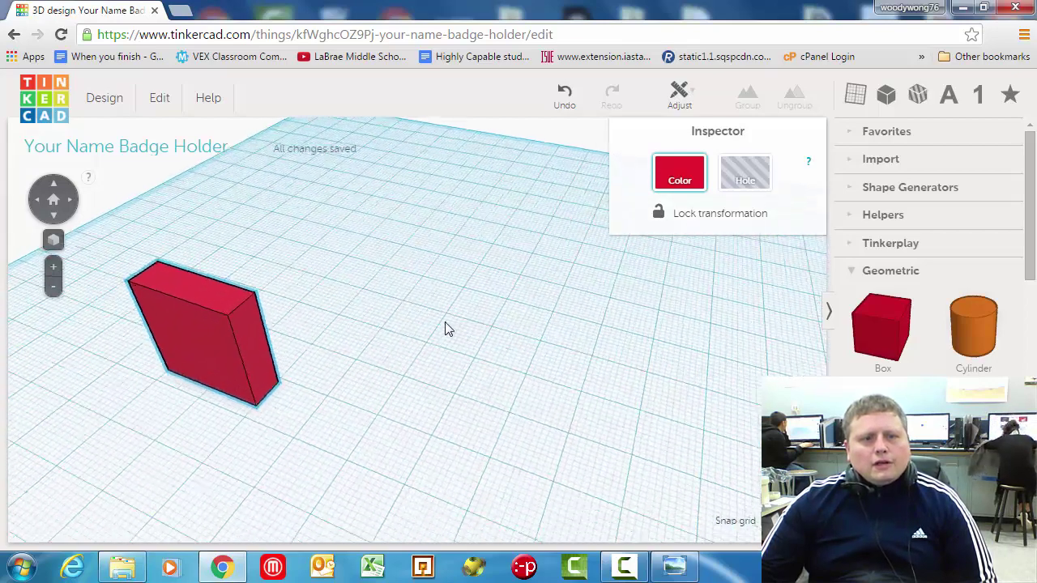
mouse_move(363, 354)
drag(362, 354, 575, 434)
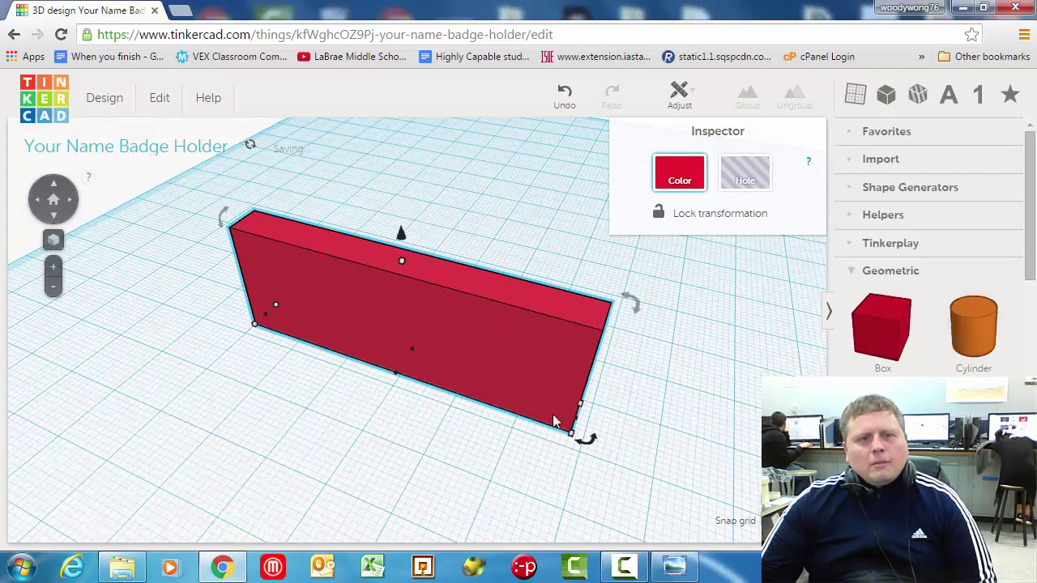
- Raise the main body box to a height of 96 mm, as given in the component drawing, and check its dimensions
click(673, 570)
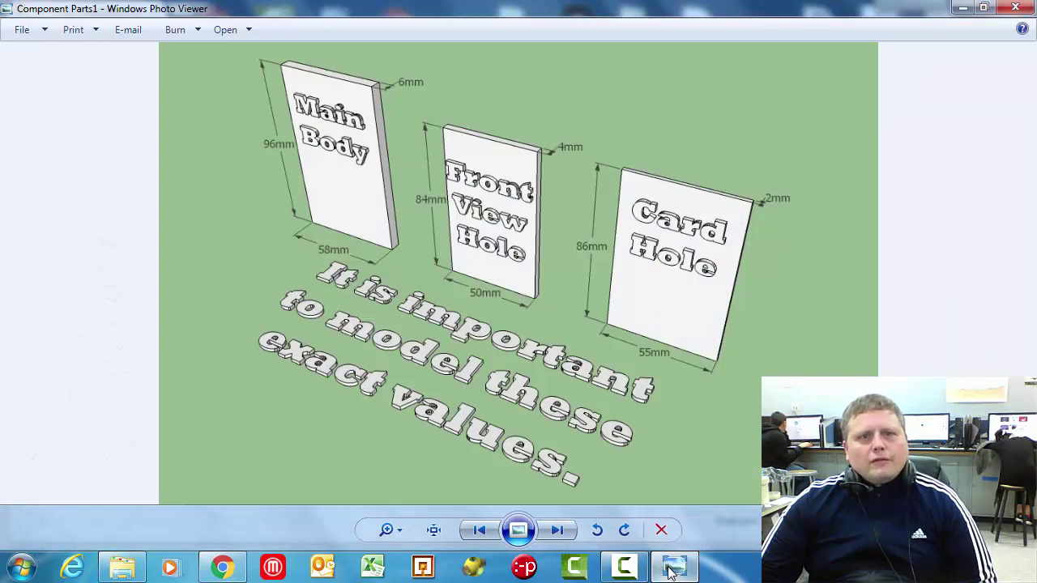
click(673, 570)
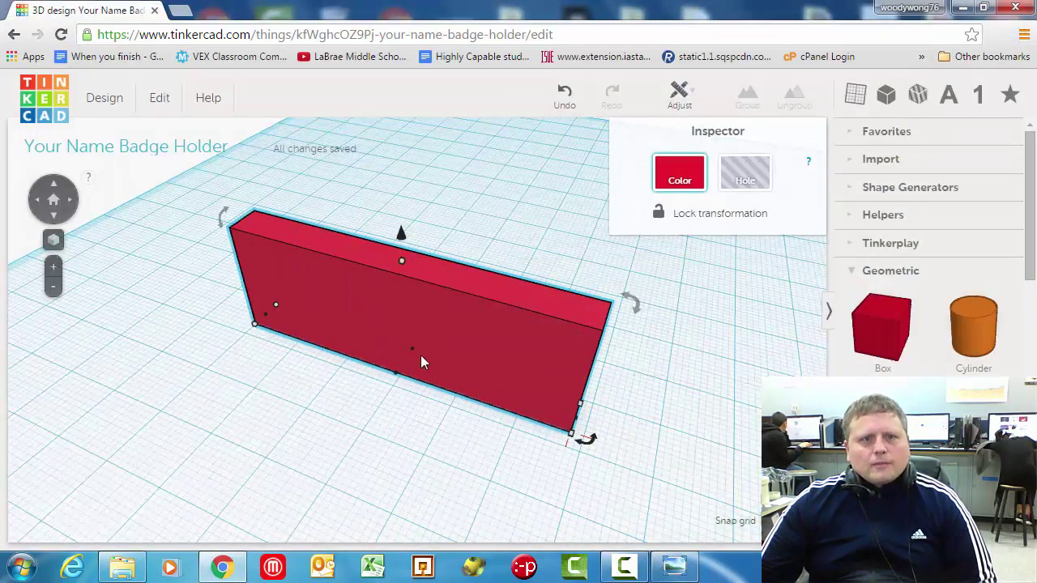
scroll(406, 306, down, 3)
middle_drag(409, 305, 395, 377)
drag(390, 375, 397, 123)
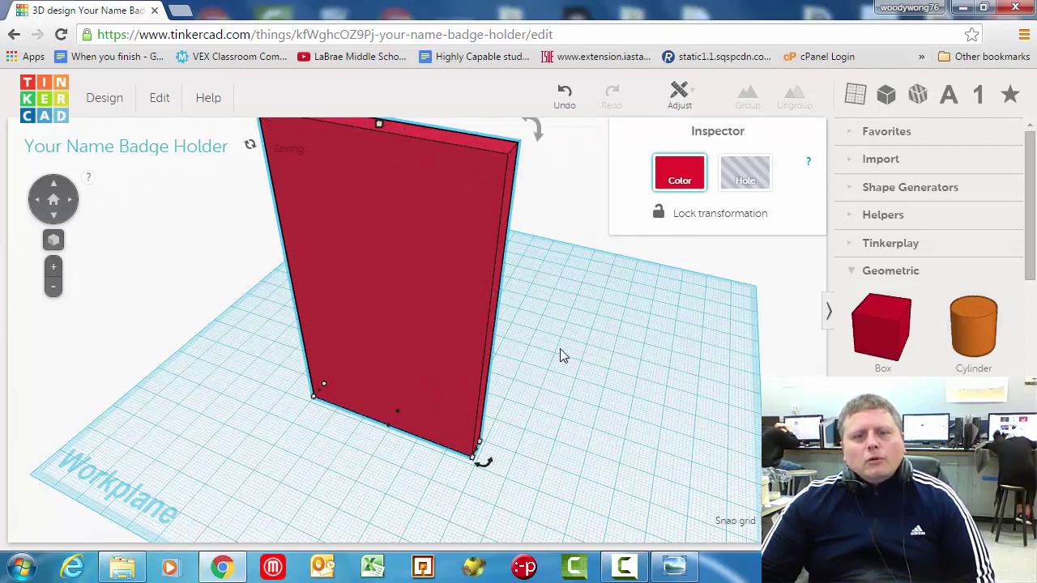
middle_drag(560, 349, 596, 376)
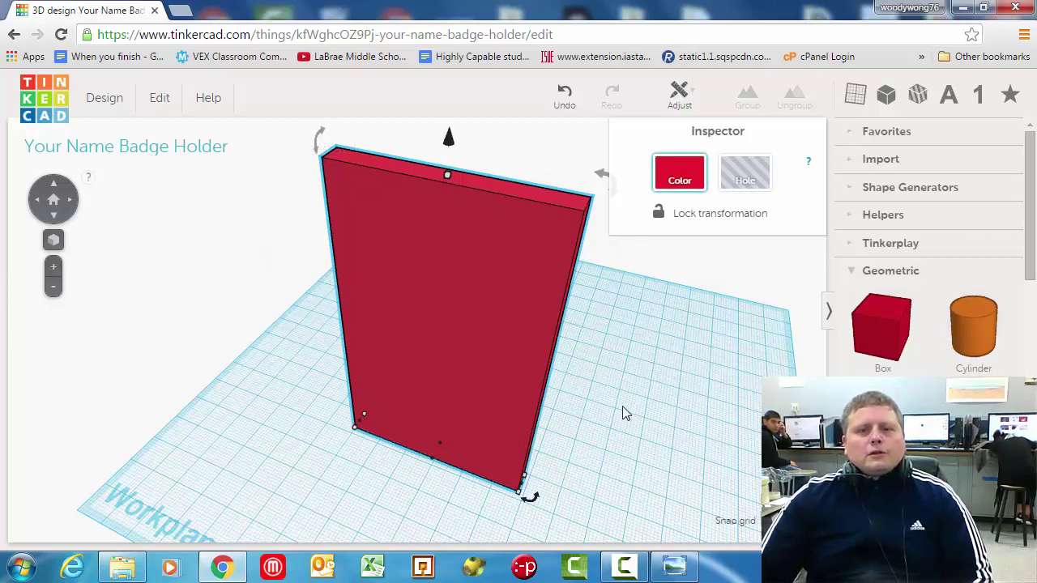
mouse_move(433, 464)
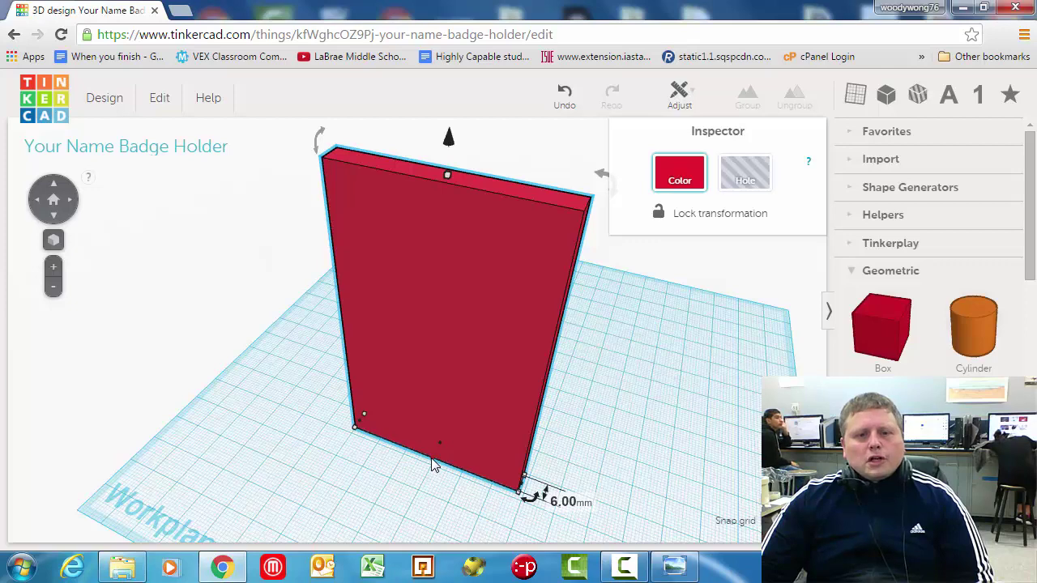
mouse_move(523, 498)
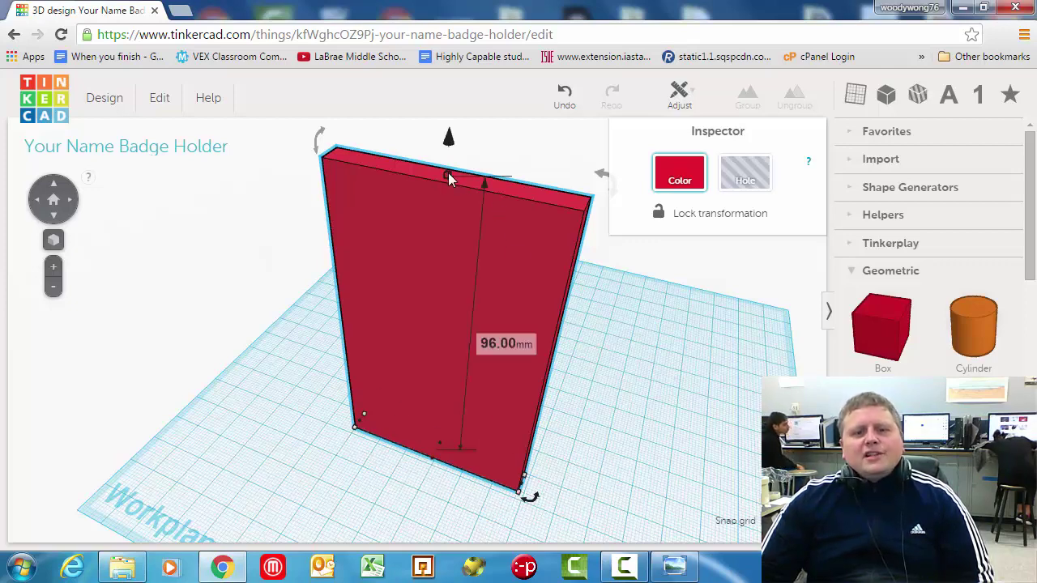
- Compare the three upright plates with the first component drawing, and close the drawing
scroll(613, 438, down, 2)
click(673, 570)
click(673, 570)
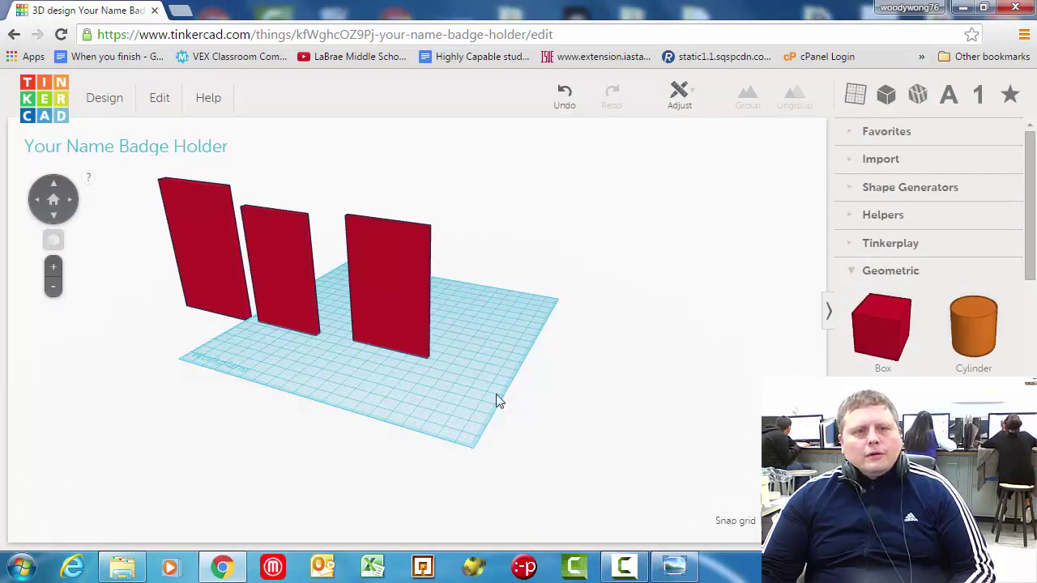
right_drag(268, 363, 408, 412)
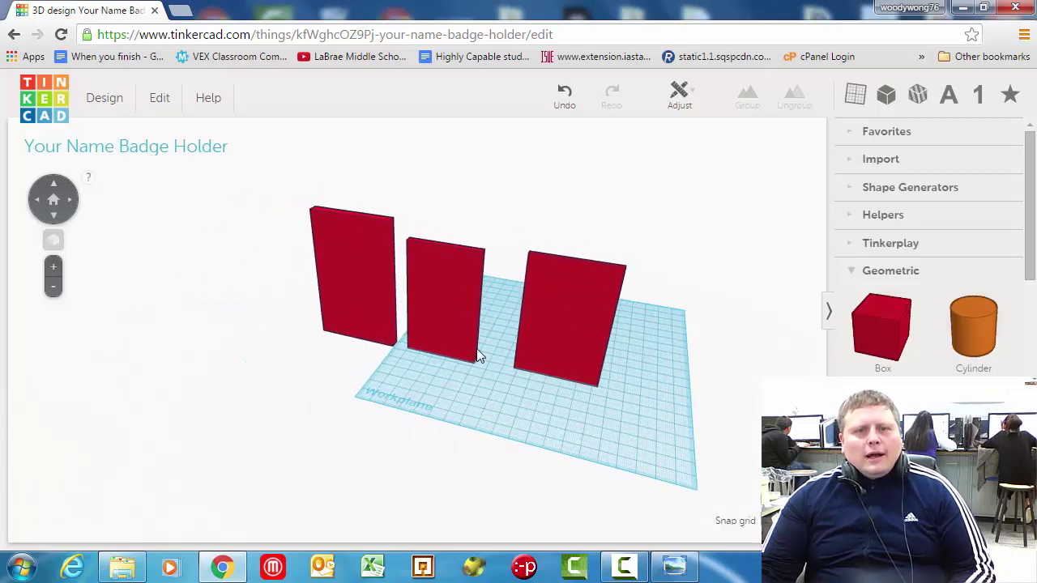
scroll(476, 349, up, 5)
scroll(456, 368, down, 5)
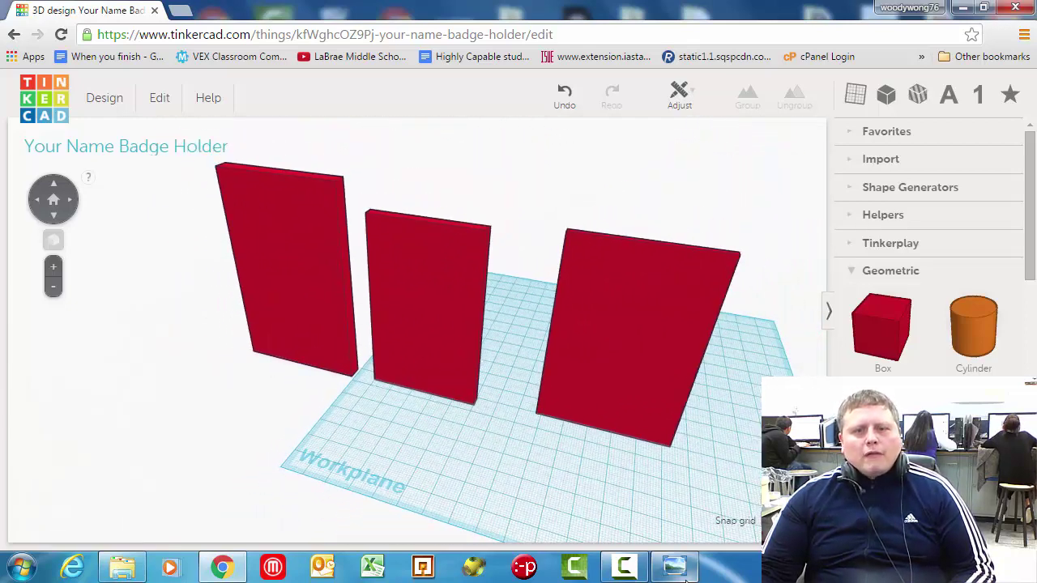
click(674, 567)
click(1015, 7)
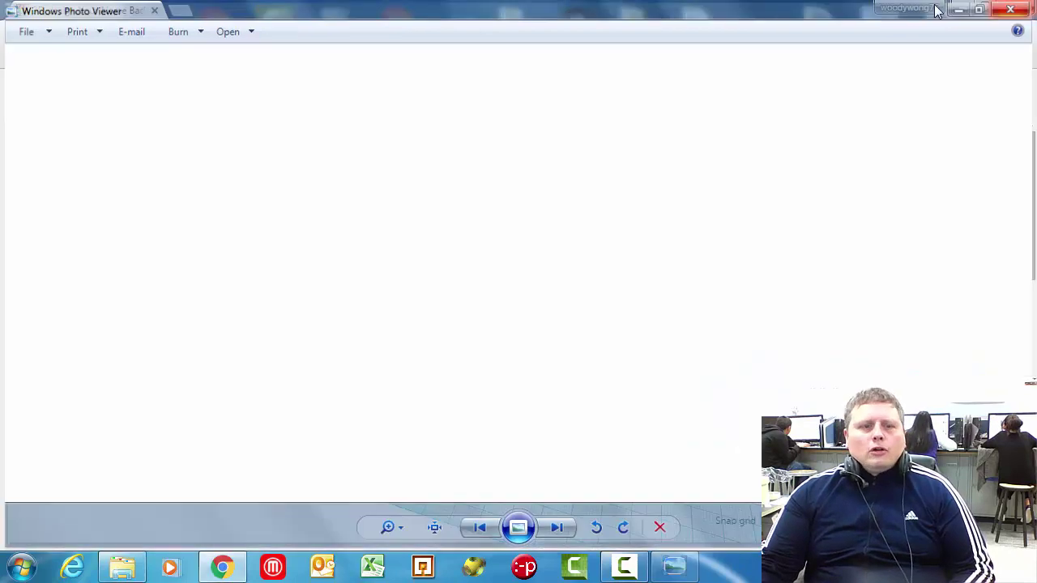
- Open the Component Parts2 image and examine the dimensions of the display surface and the badge holder hole
click(121, 570)
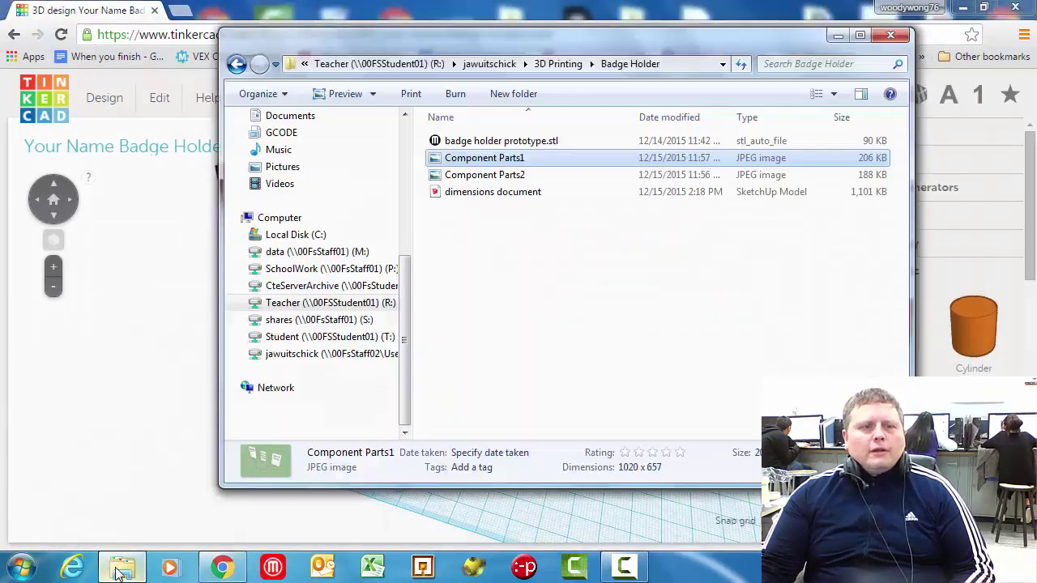
double_click(485, 175)
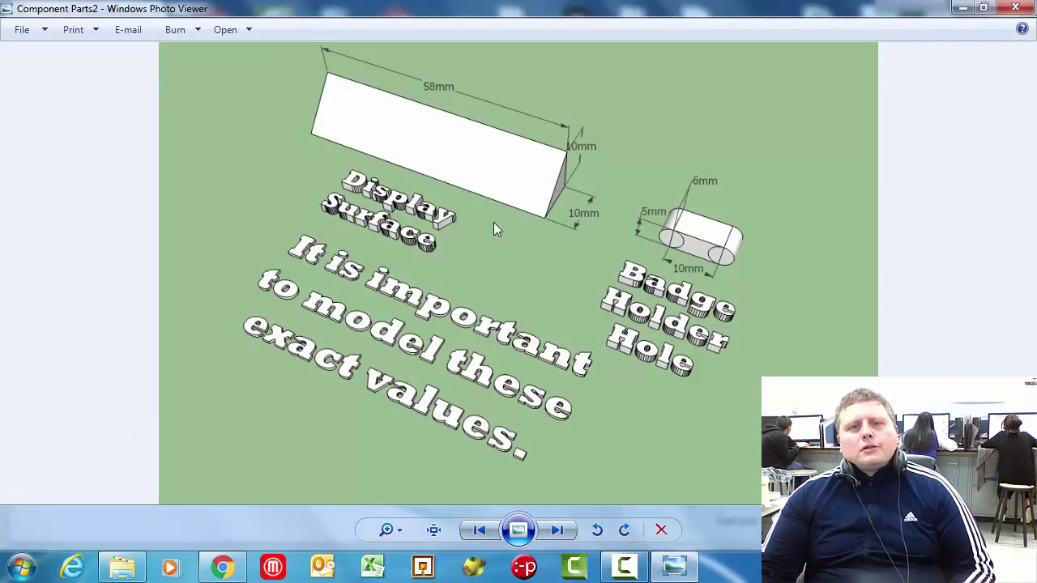
right_click(494, 222)
click(465, 229)
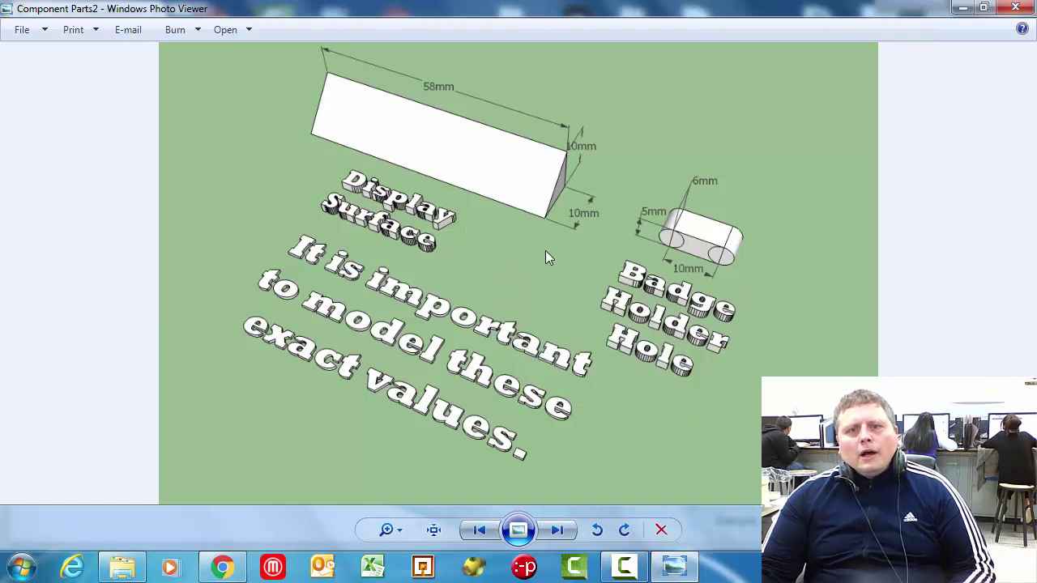
scroll(677, 235, up, 3)
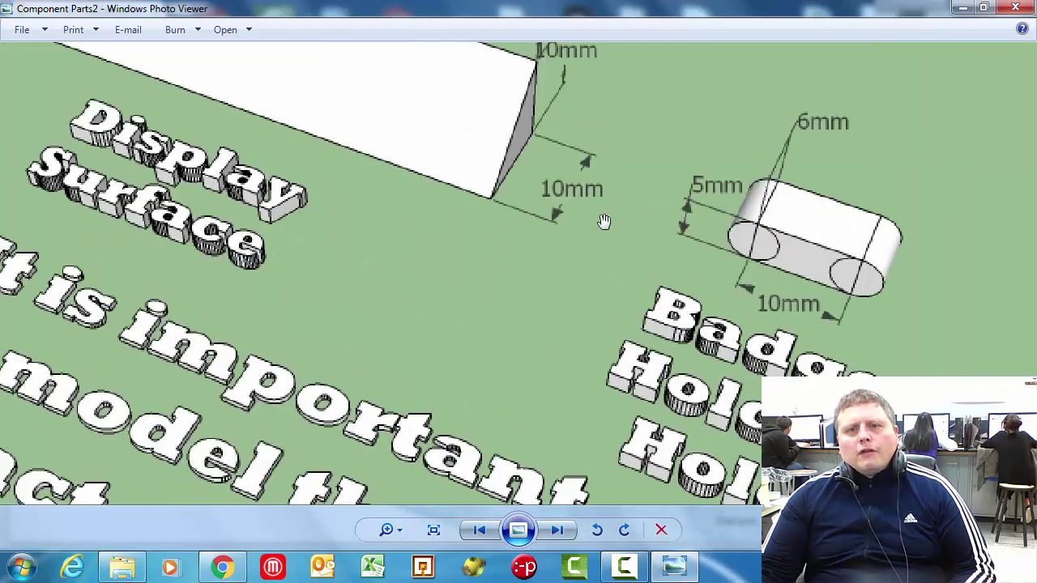
drag(602, 222, 512, 180)
drag(681, 220, 592, 189)
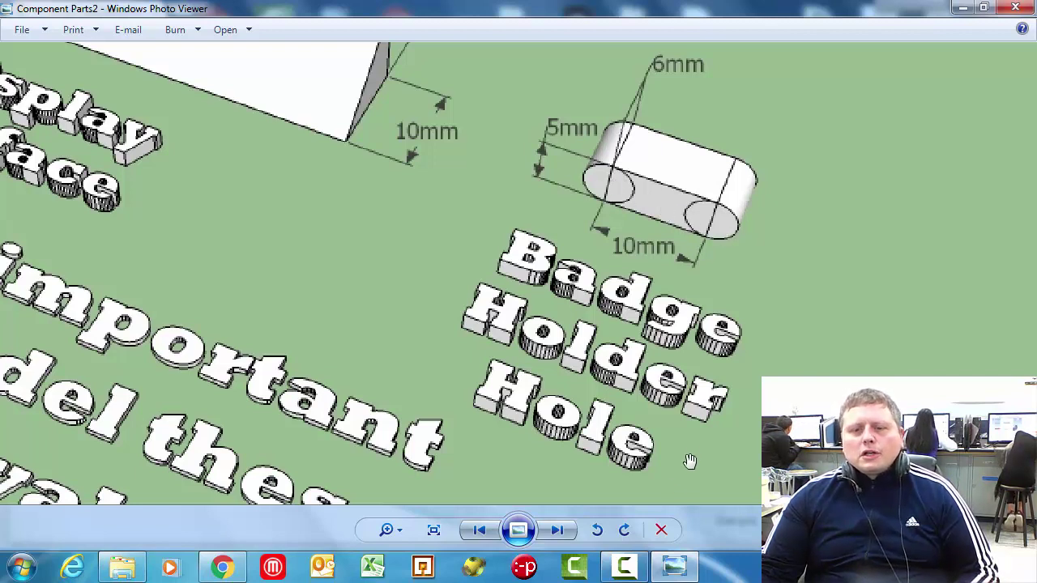
click(624, 571)
drag(490, 145, 782, 333)
scroll(750, 329, down, 1)
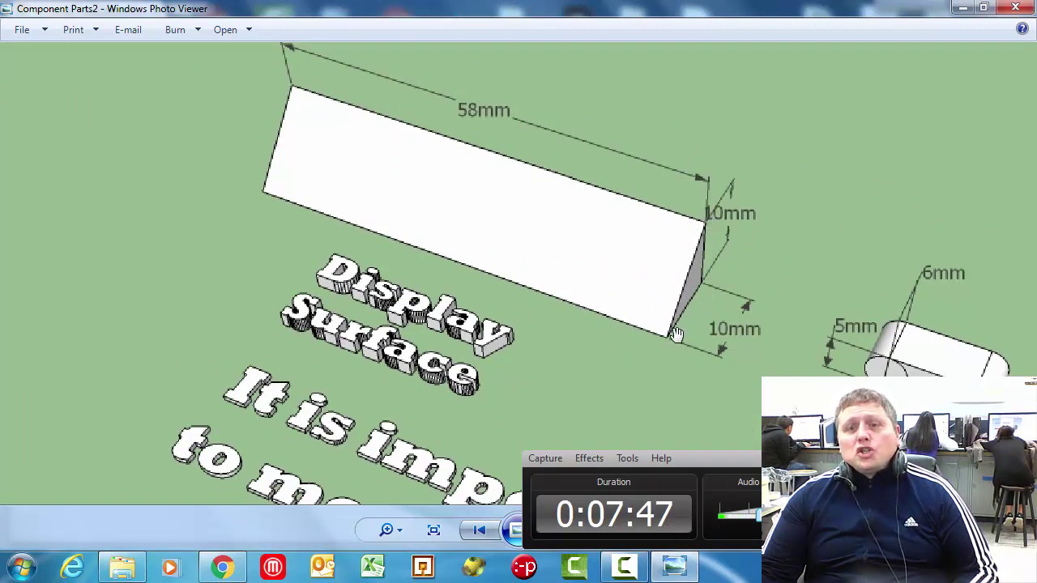
drag(770, 267, 350, 134)
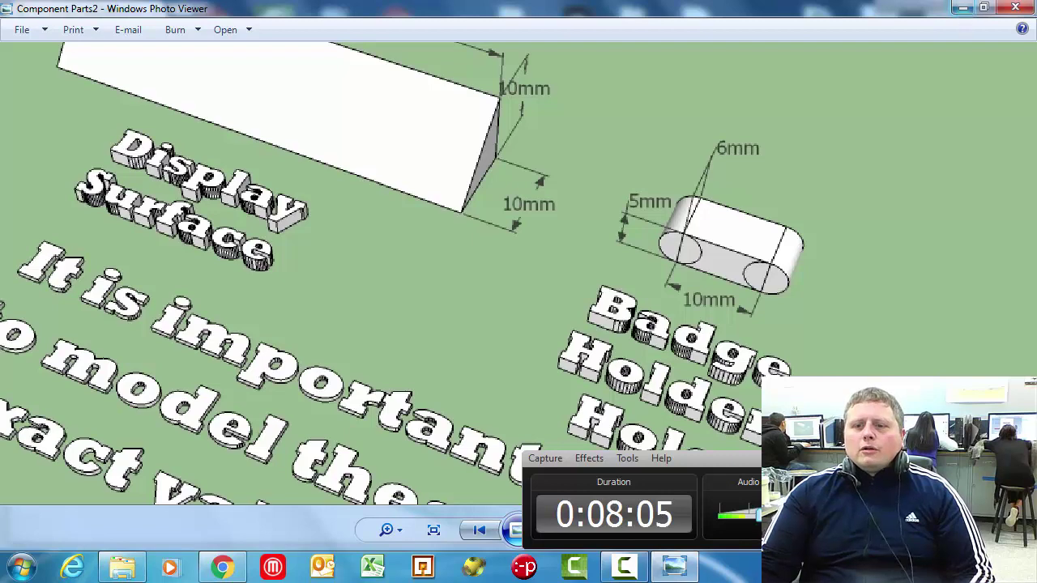
- Return to the 3D design, place a cylinder beside the plates and size it to 5 mm in diameter and 8 mm high
click(962, 7)
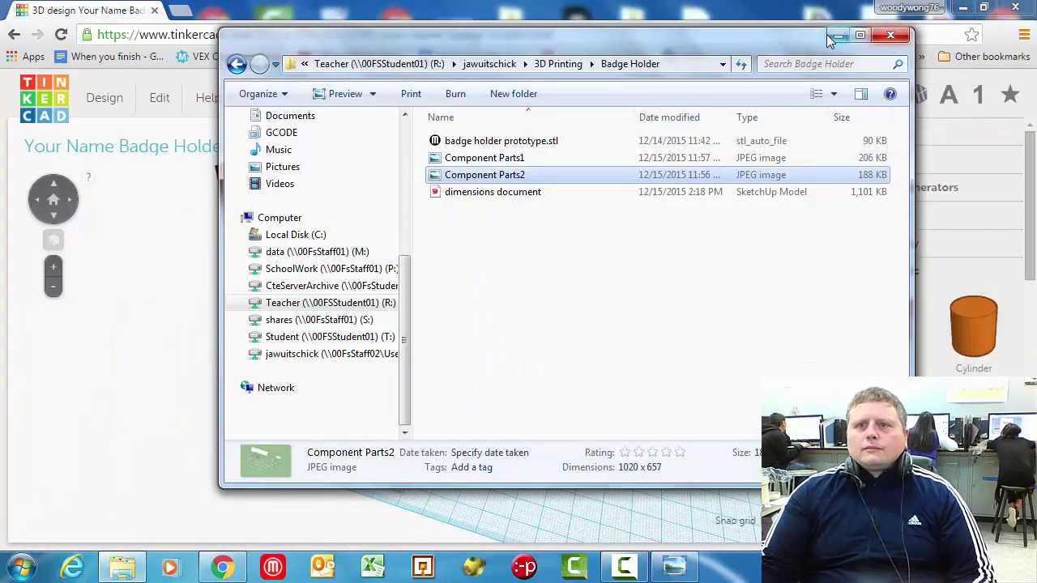
click(838, 37)
scroll(533, 350, up, 3)
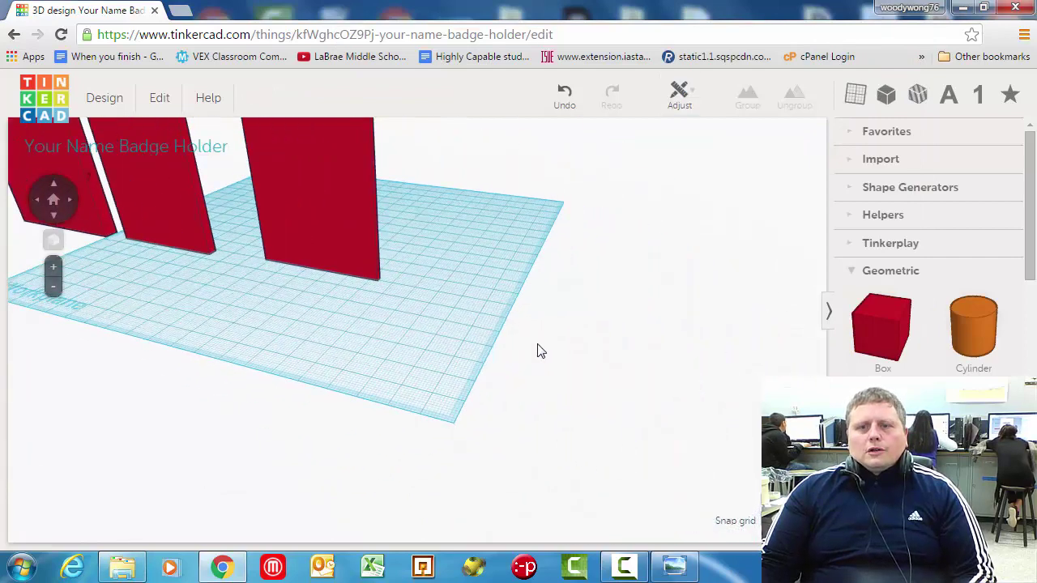
scroll(456, 317, down, 2)
drag(966, 338, 475, 361)
drag(468, 320, 469, 346)
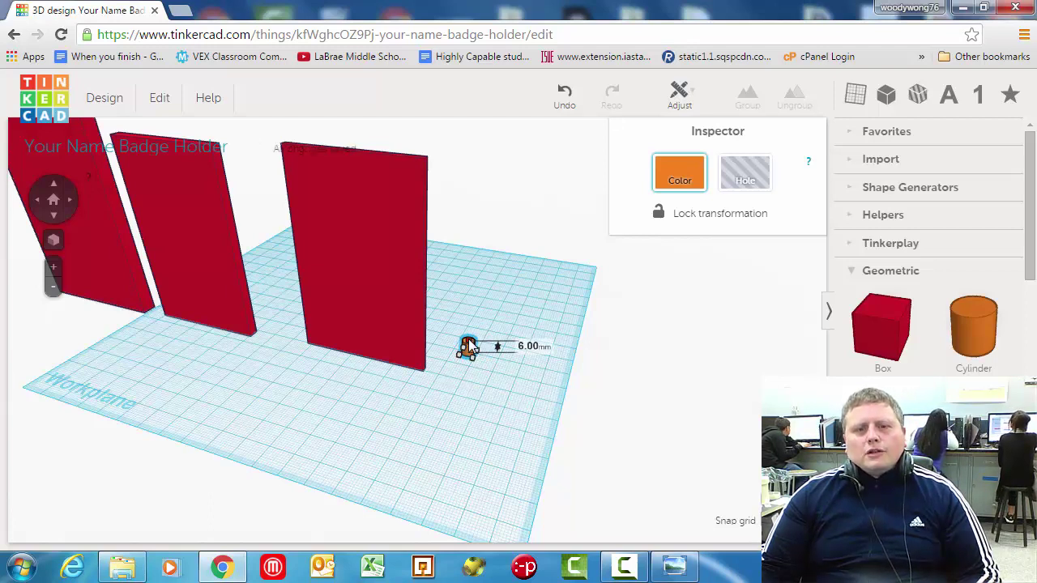
drag(470, 346, 470, 344)
- Place a box beside the cylinder and resize its base to 10 mm long and 5 mm deep
drag(680, 354, 522, 371)
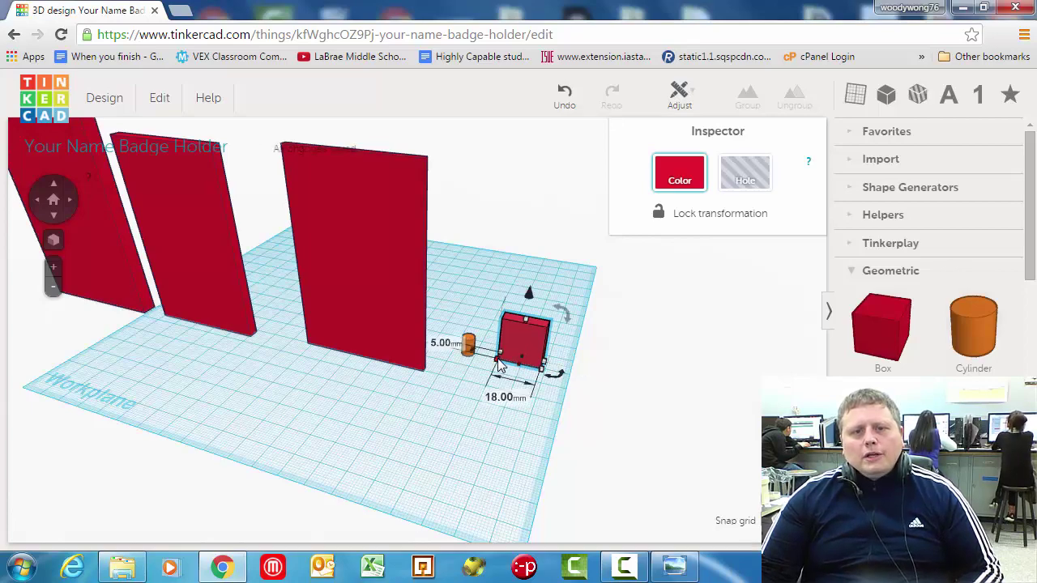
key(f)
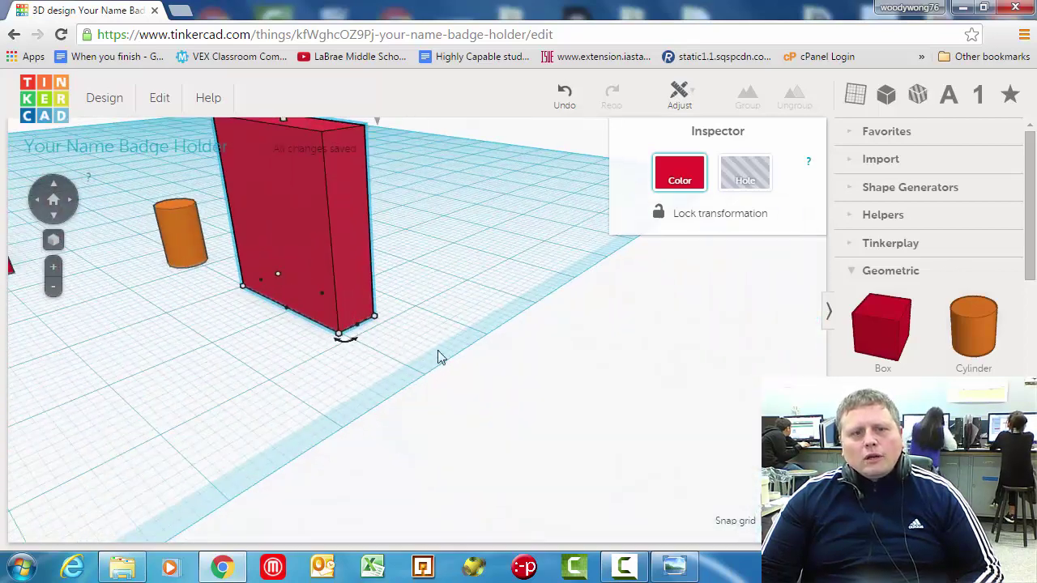
drag(364, 330, 319, 301)
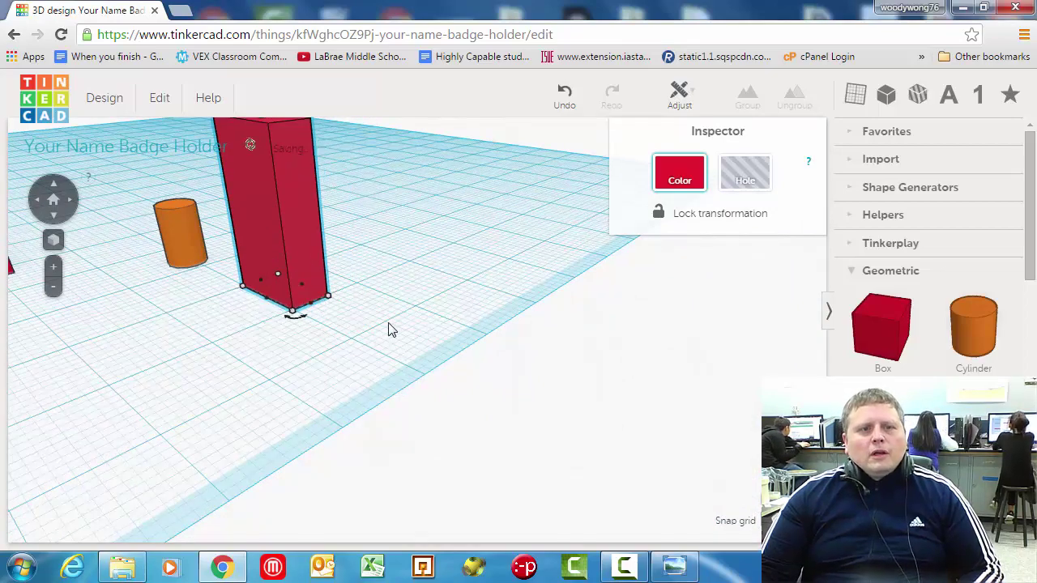
- Lower the small box's height to roughly match the neighbouring cylinder
click(435, 366)
click(351, 273)
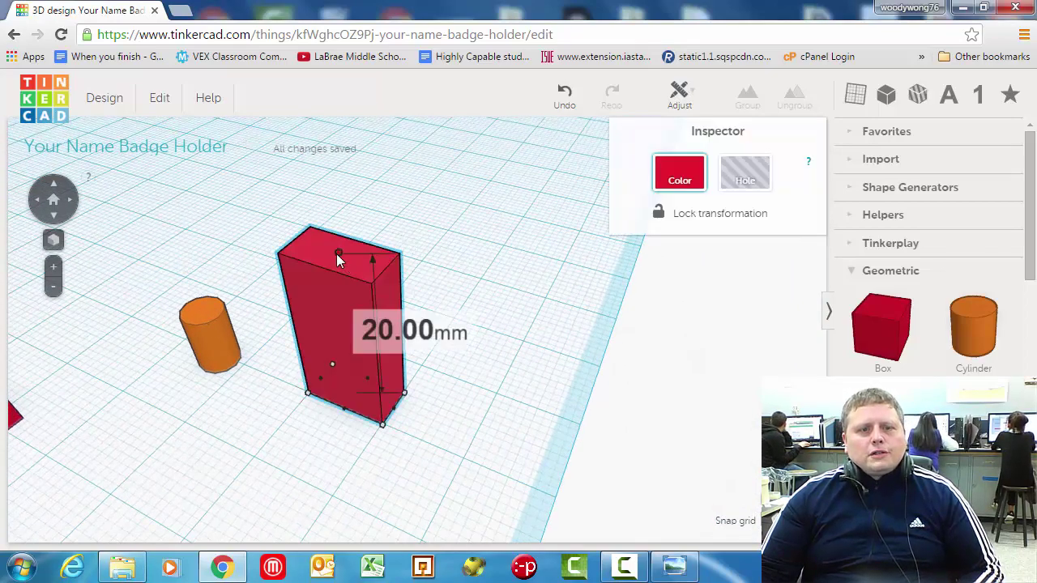
drag(336, 303, 339, 351)
click(329, 296)
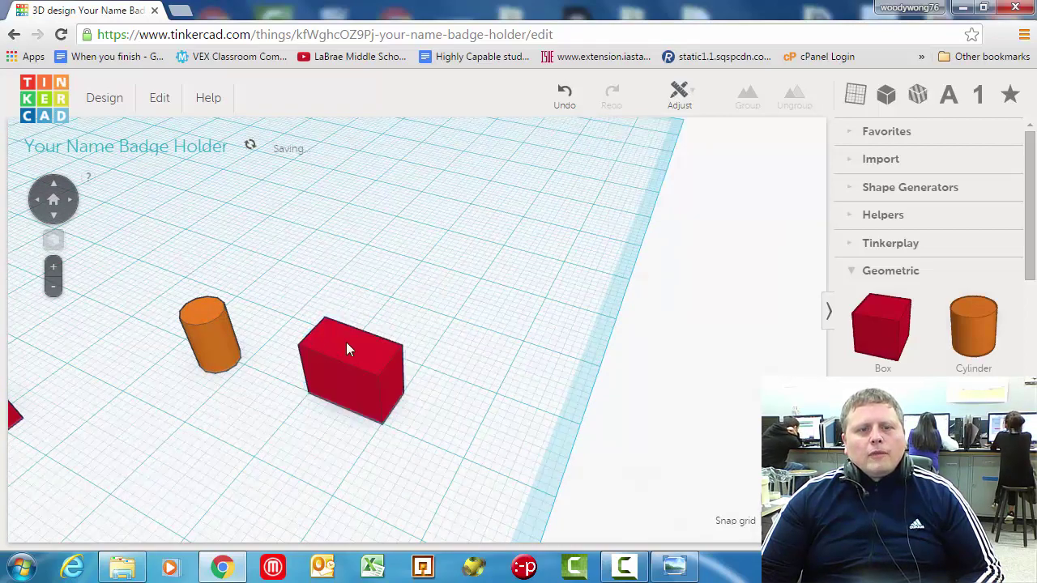
- Select the cylinder and check its diameter and height from above
right_drag(438, 370, 498, 381)
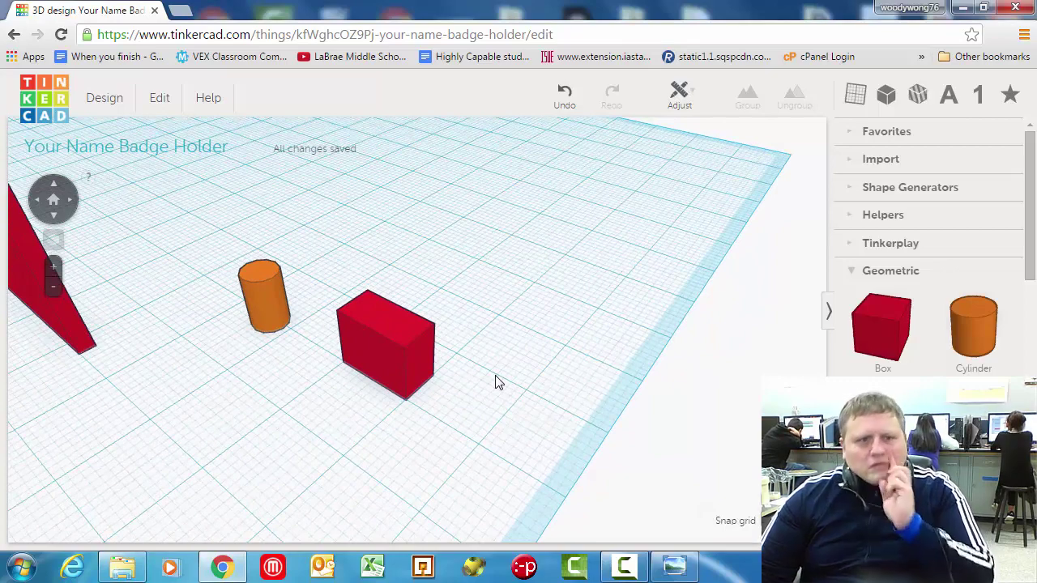
click(263, 287)
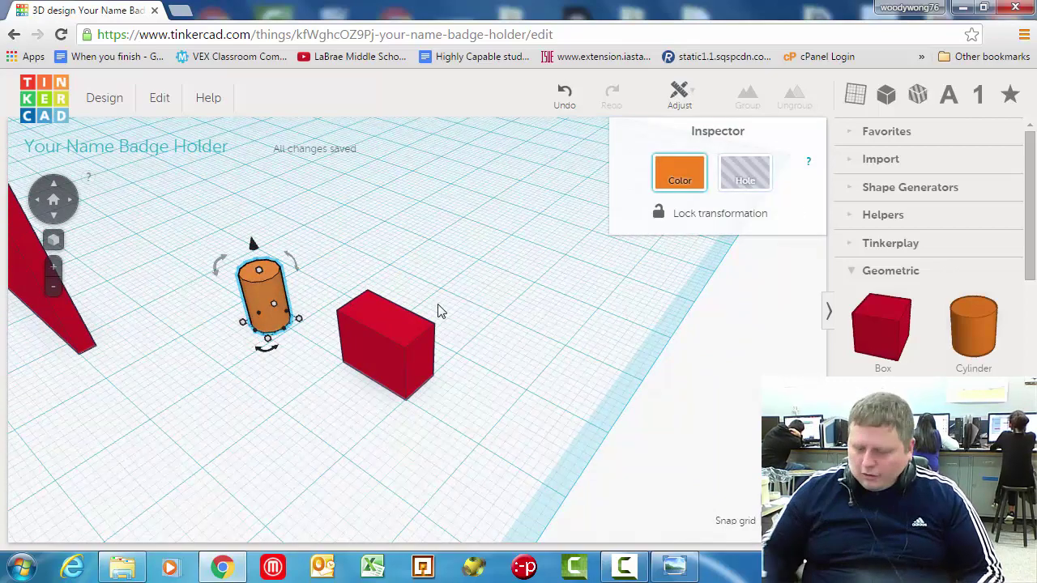
right_drag(243, 243, 372, 303)
click(391, 339)
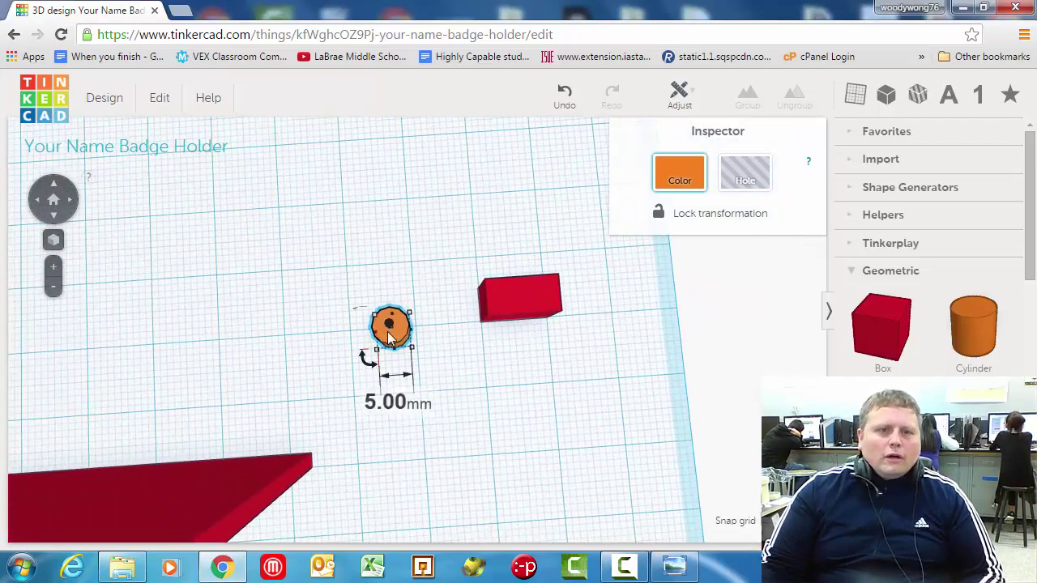
mouse_move(389, 332)
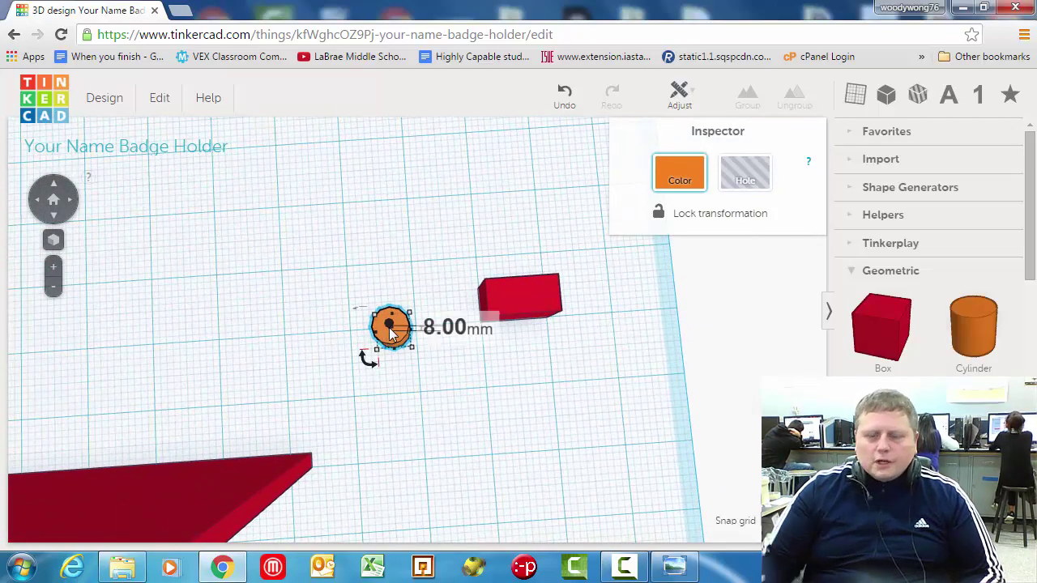
- Move the 5 mm cylinder across the workplane so it overlaps the near end of the small box
click(533, 401)
click(397, 331)
key(Right)
key(Right)
key(Right)
key(Right)
key(Right)
key(Right)
key(Right)
key(Right)
key(Right)
key(Right)
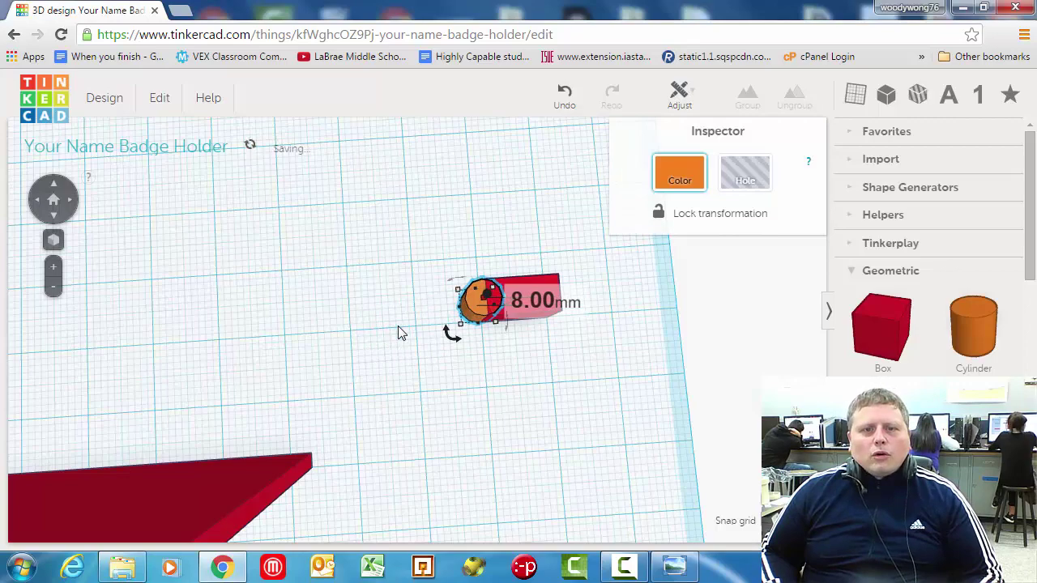
key(Right)
scroll(525, 280, up, 5)
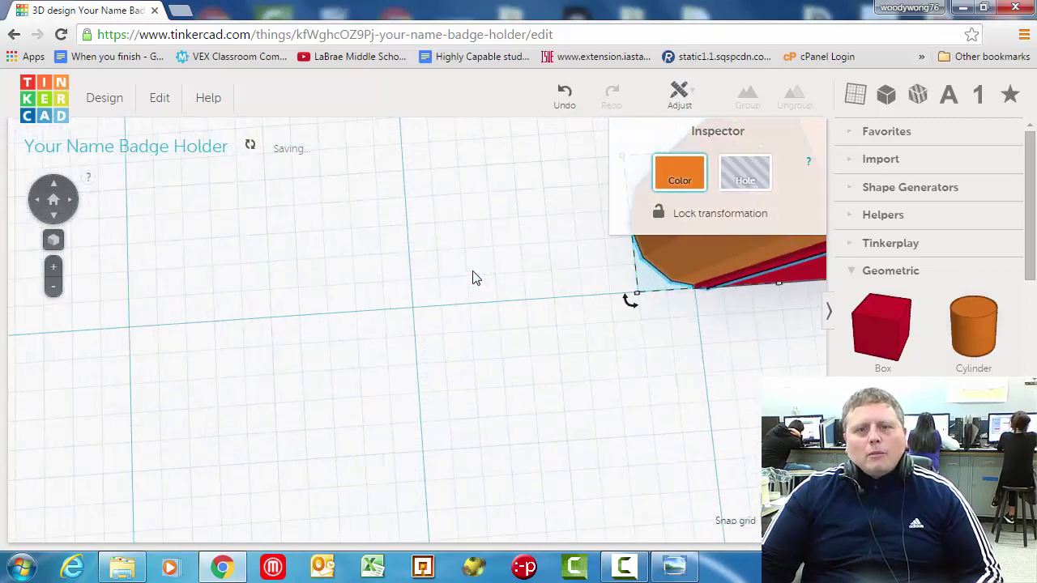
- Fine-adjust the cylinder's position until its centre line coincides with the end edge of the small box, forming a half-round end
key(f)
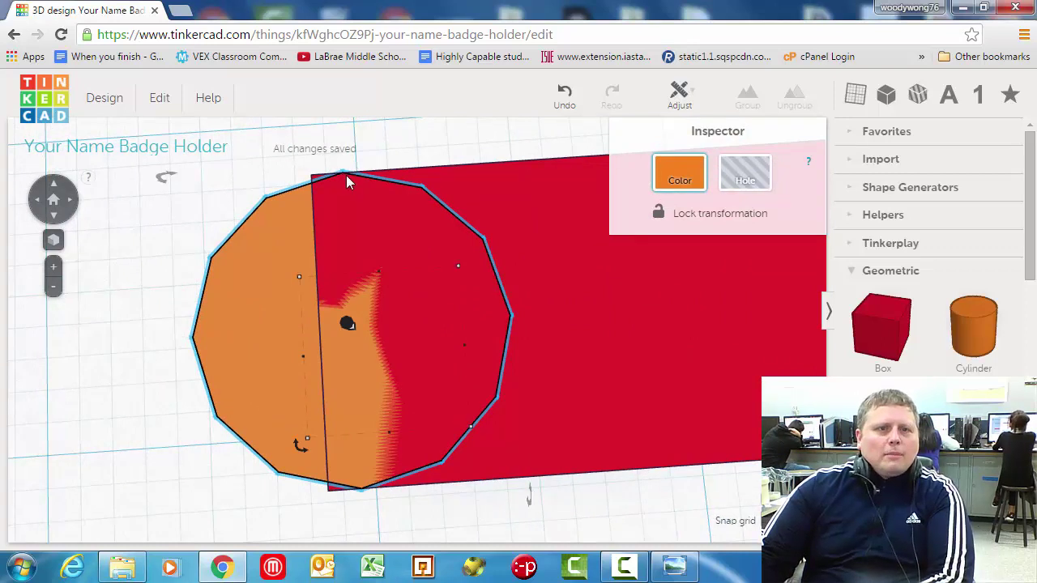
key(Left)
key(Right)
key(Left)
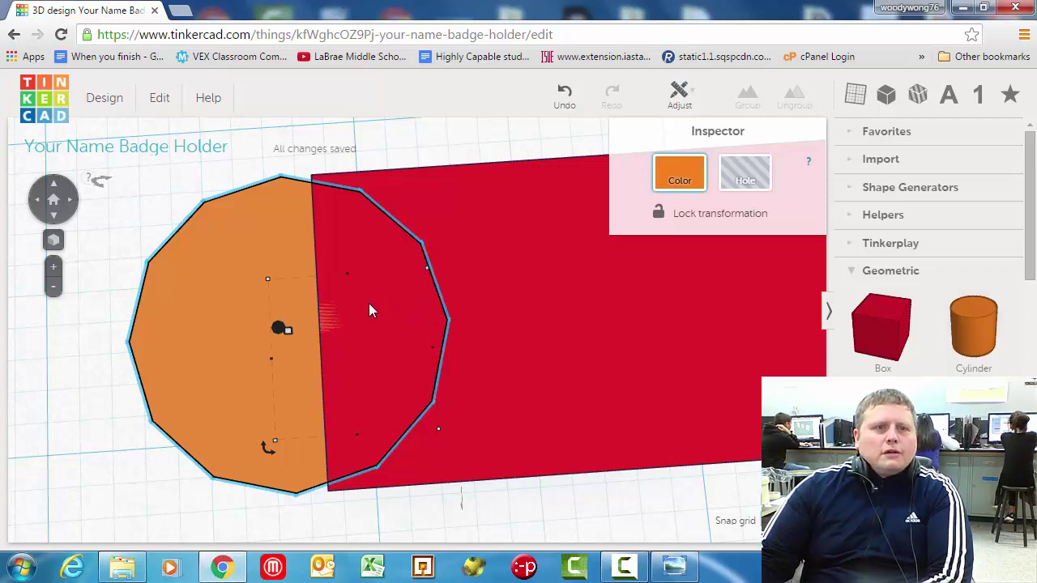
key(shift+Right)
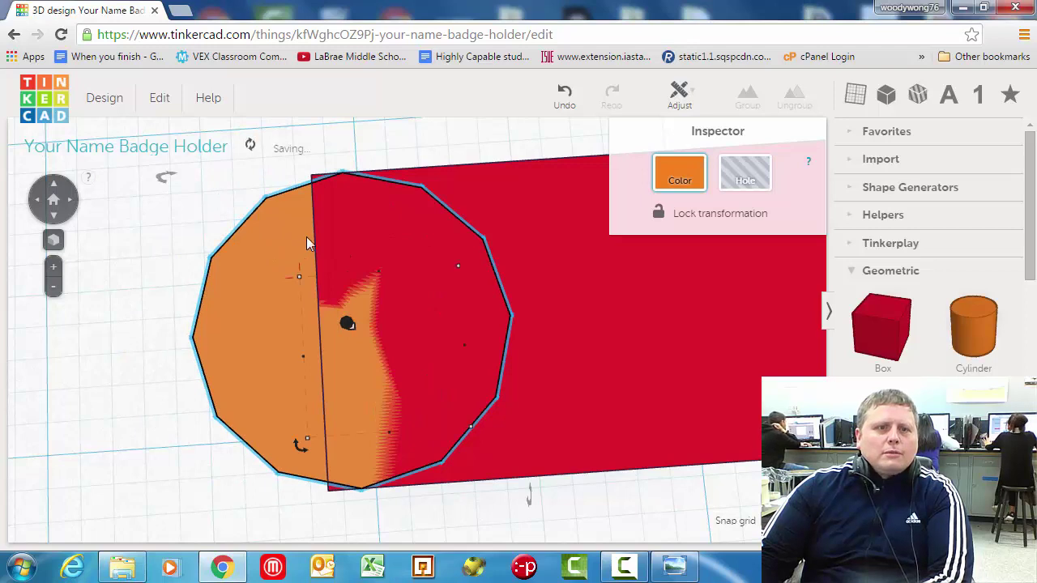
key(shift+Left)
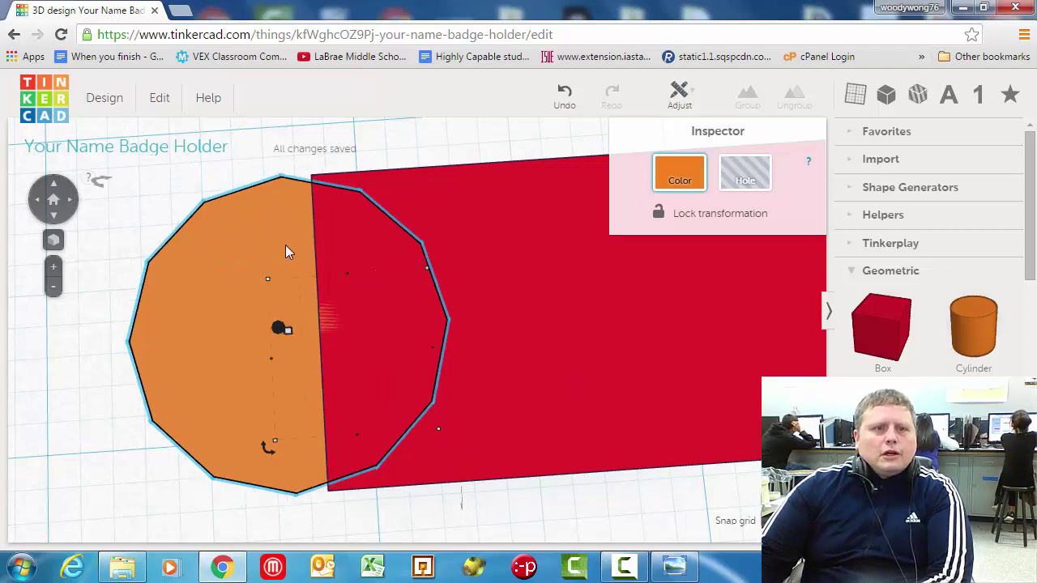
key(Right)
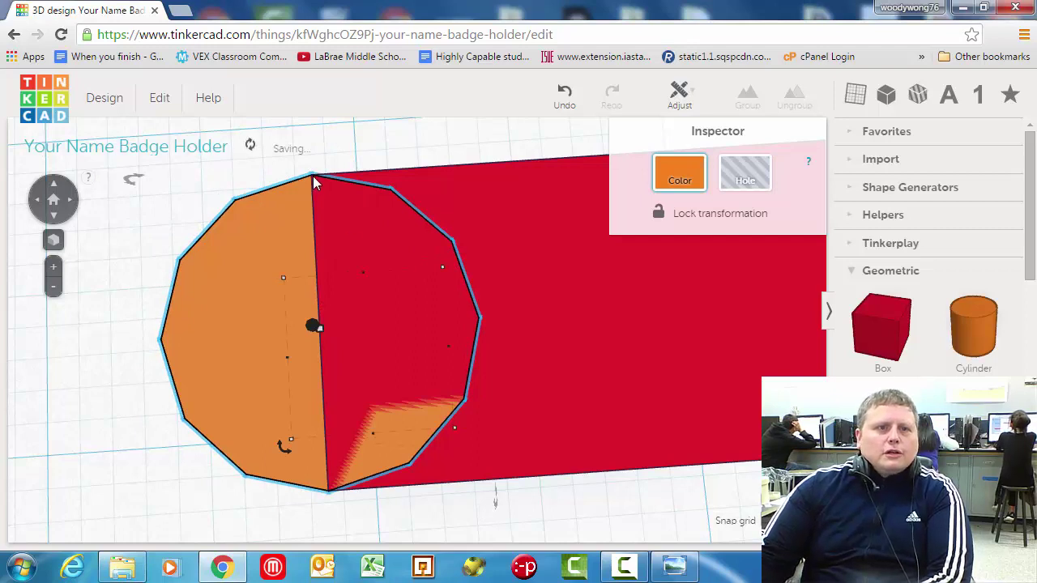
drag(308, 181, 280, 172)
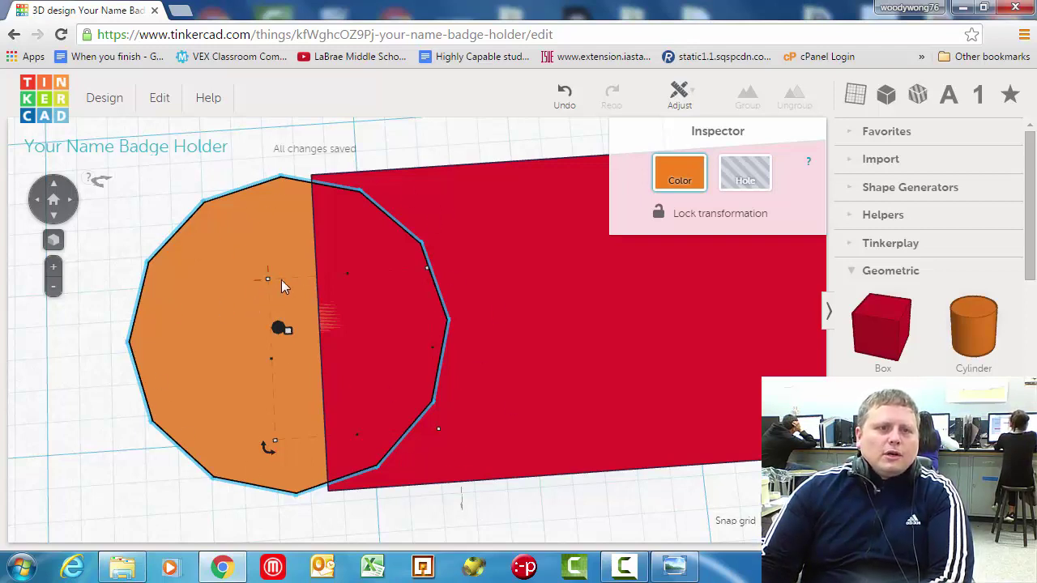
key(Right)
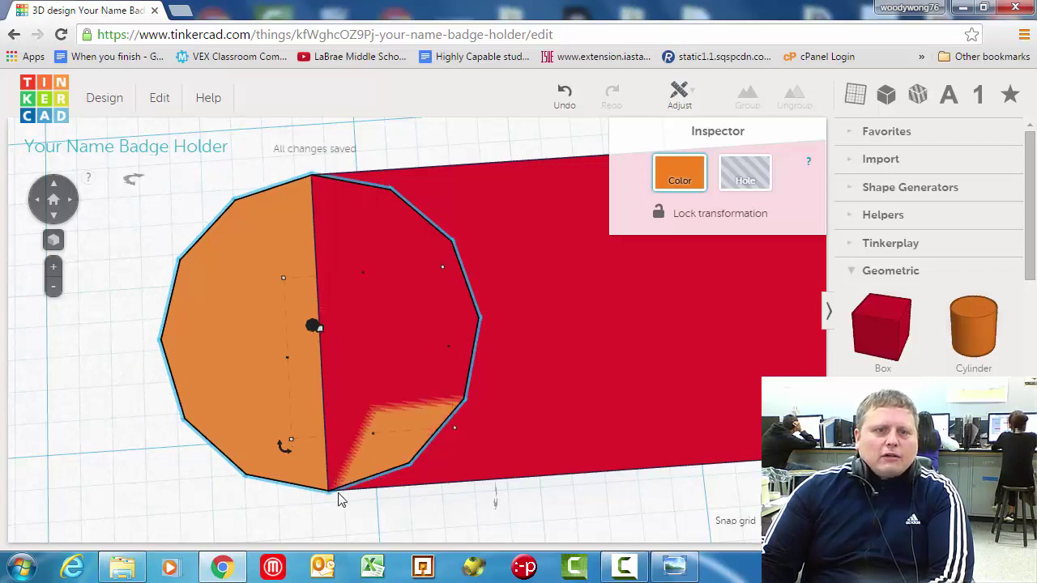
right_drag(376, 381, 308, 158)
scroll(360, 365, up, 5)
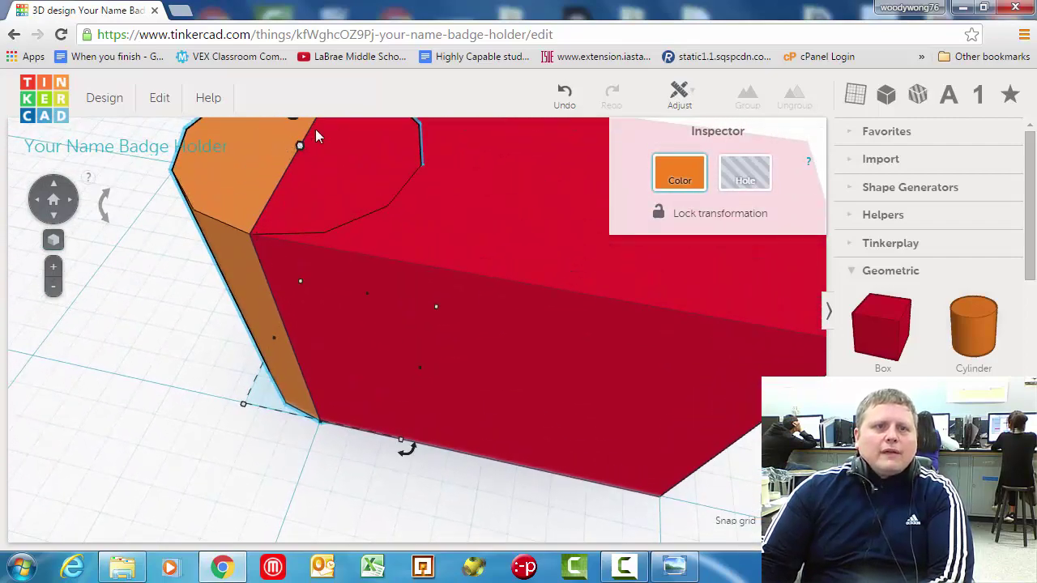
scroll(503, 350, down, 5)
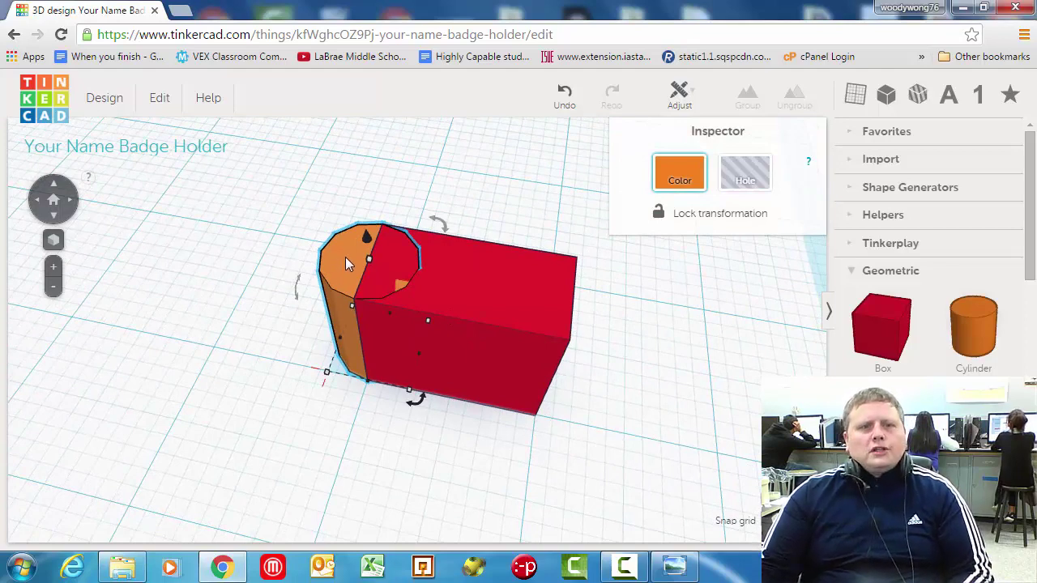
- Duplicate the cylinder and move the copy to the opposite end of the box, centred on that end edge
click(161, 99)
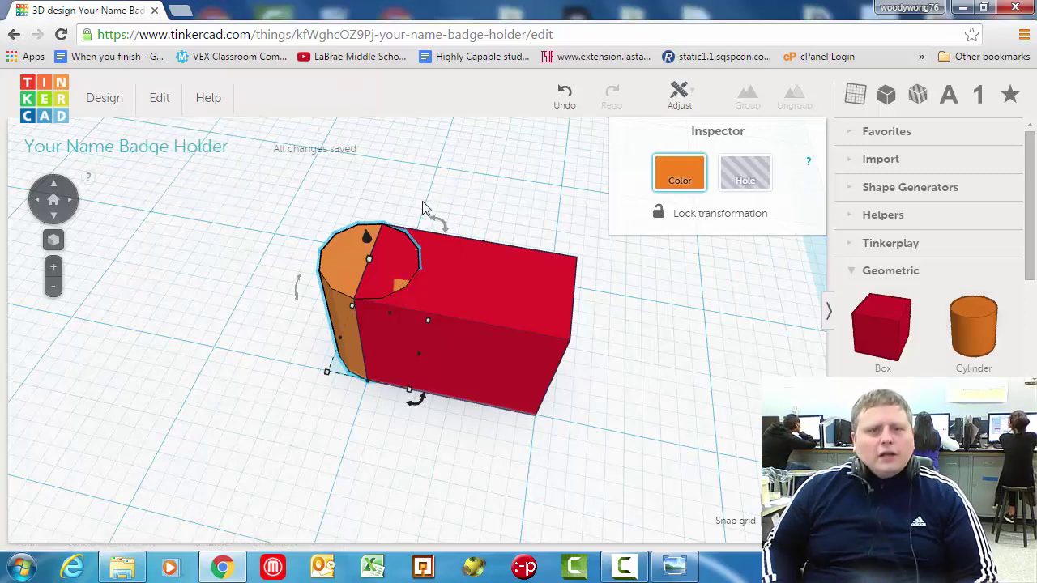
scroll(421, 209, down, 3)
key(Right)
key(Right)
key(Right)
key(Right)
key(Right)
key(Right)
key(Right)
key(Right)
key(Right)
key(Right)
key(Right)
key(Right)
key(Right)
key(Right)
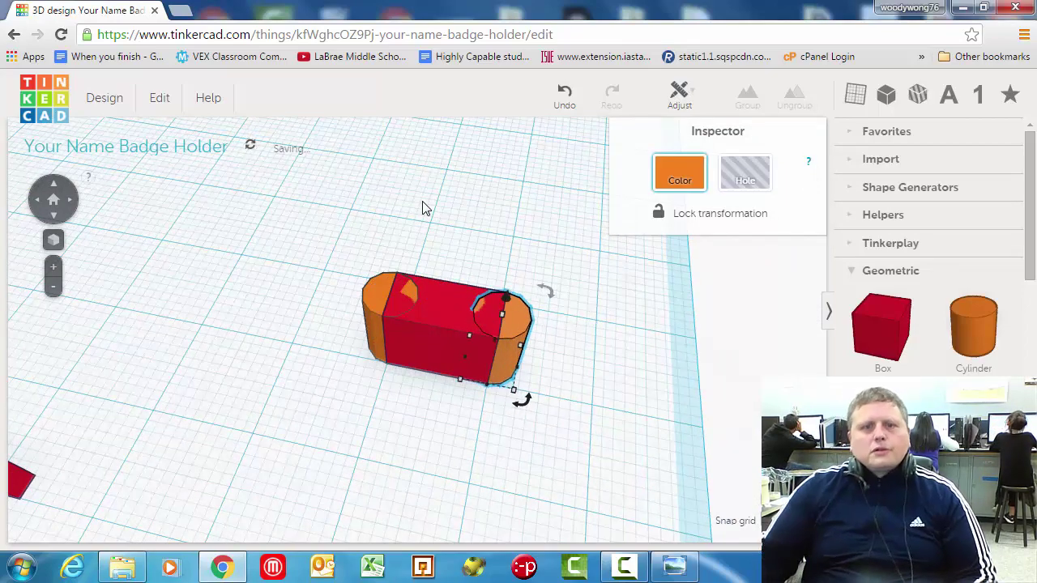
scroll(586, 337, up, 10)
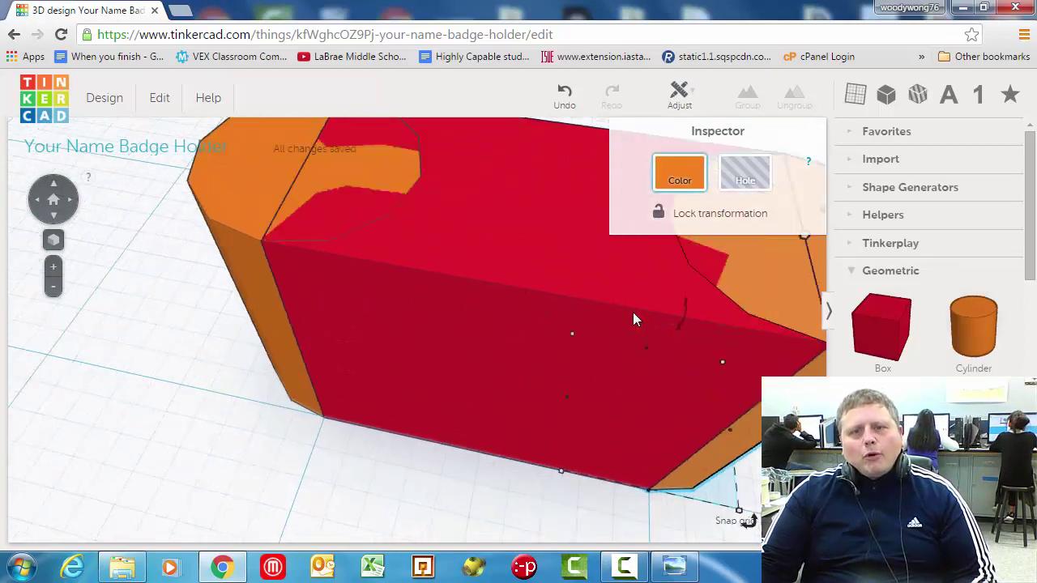
scroll(609, 344, down, 10)
- Select the box and both cylinders, turn them into holes and group them as one rounded slot
drag(248, 281, 665, 511)
click(747, 175)
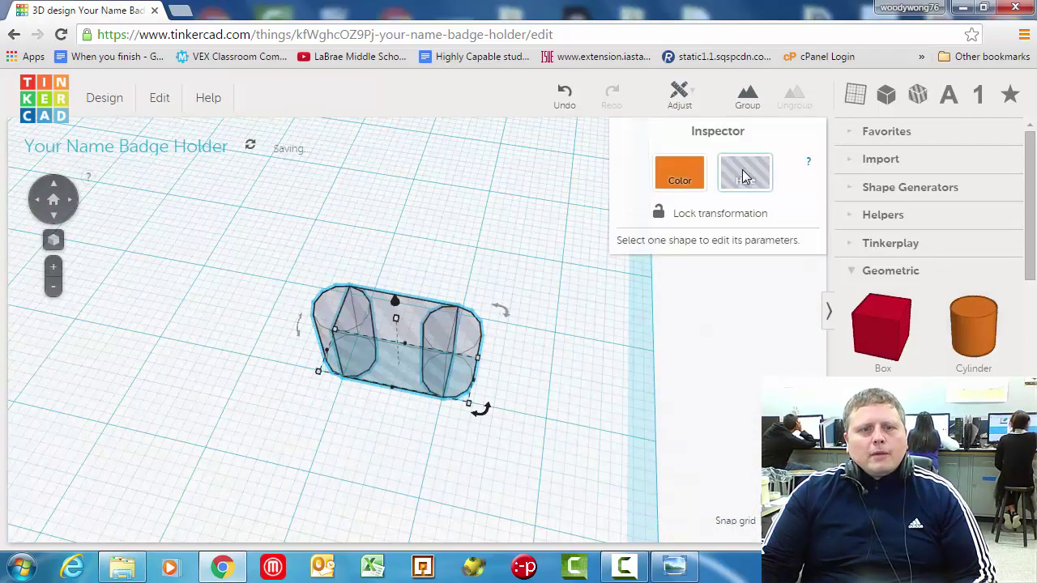
click(747, 107)
click(552, 403)
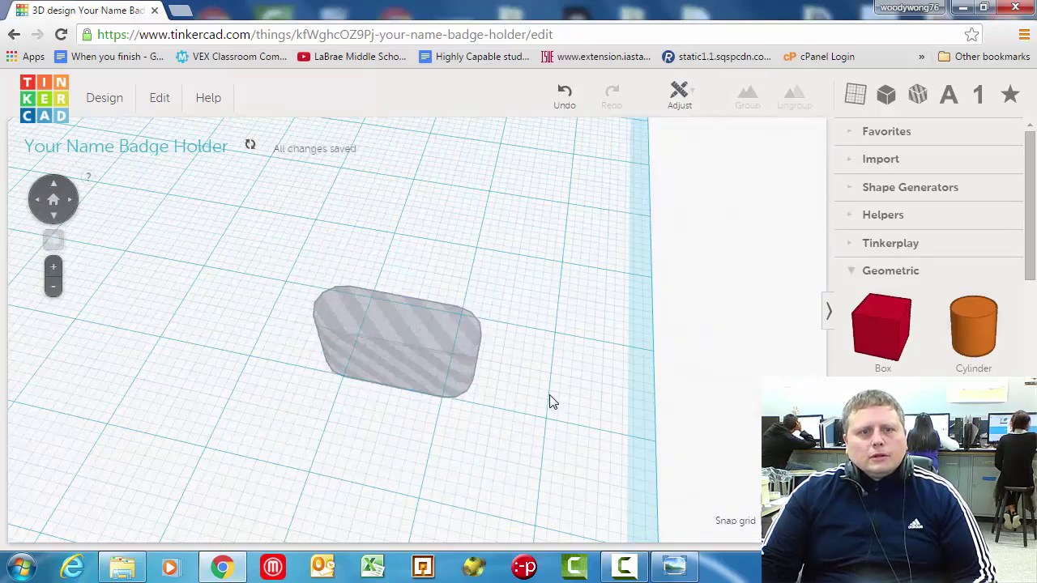
scroll(523, 397, down, 6)
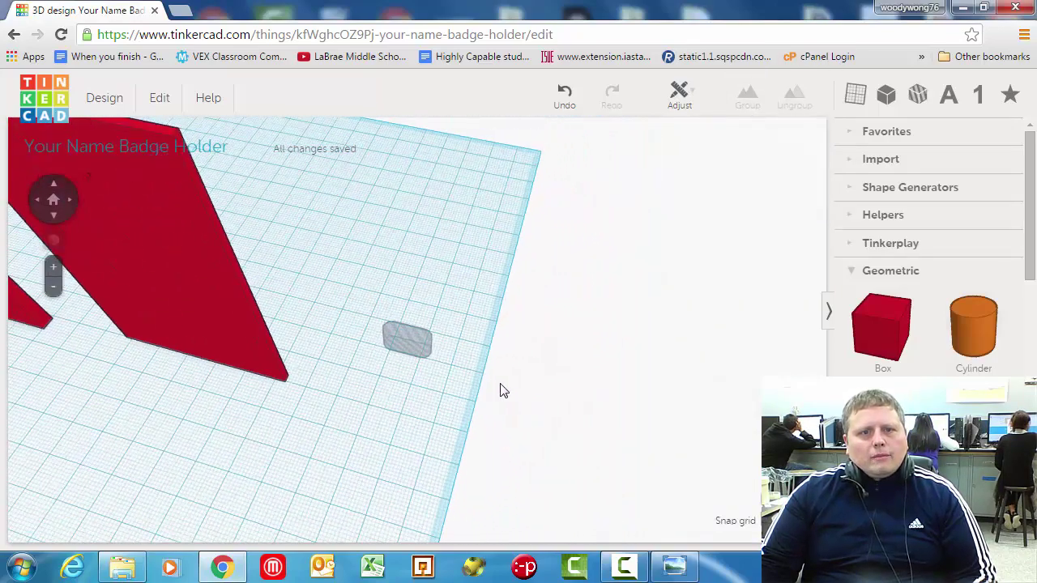
scroll(514, 384, down, 3)
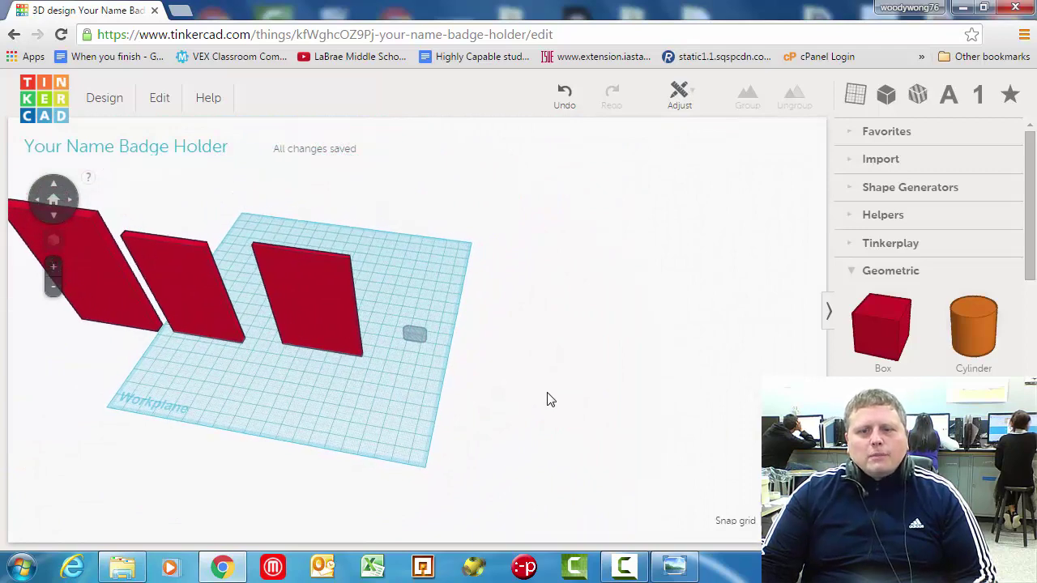
click(624, 568)
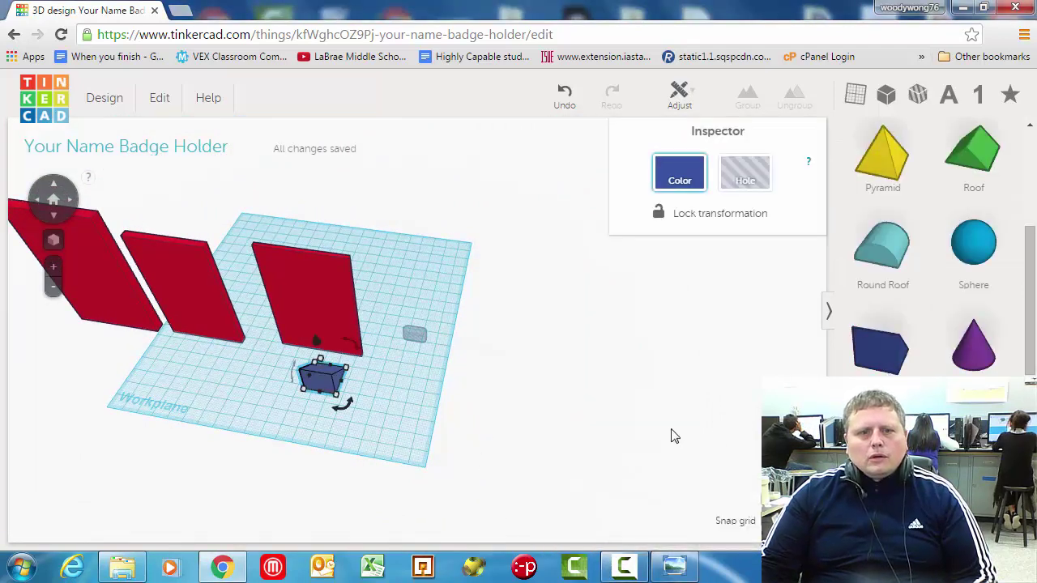
mouse_move(342, 387)
drag(342, 388, 402, 408)
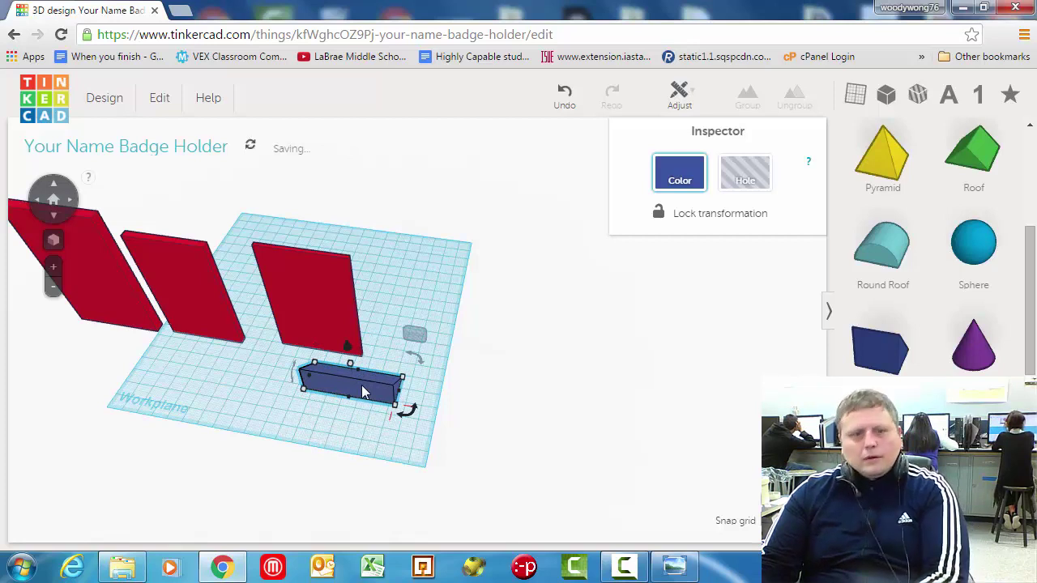
key(Delete)
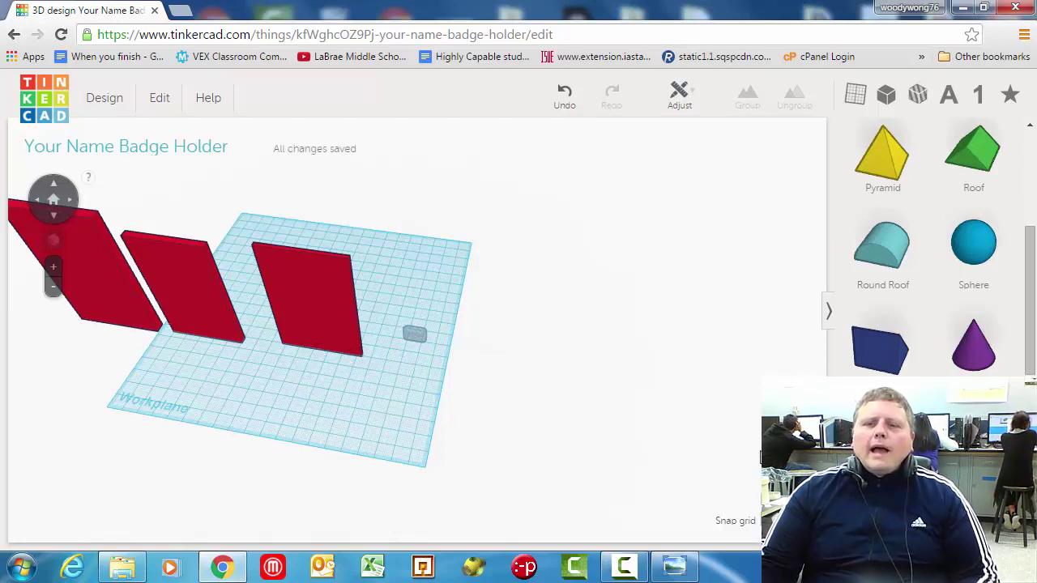
- Place a wedge in front of the plates and shape it into a long strip with reduced height and depth
drag(895, 357, 405, 413)
right_drag(477, 417, 316, 305)
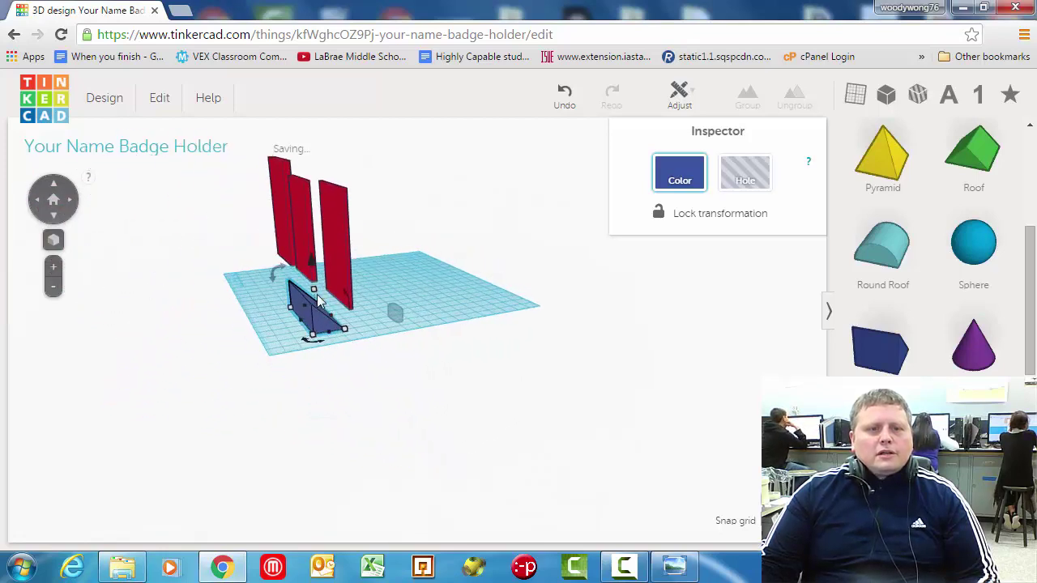
drag(314, 290, 318, 326)
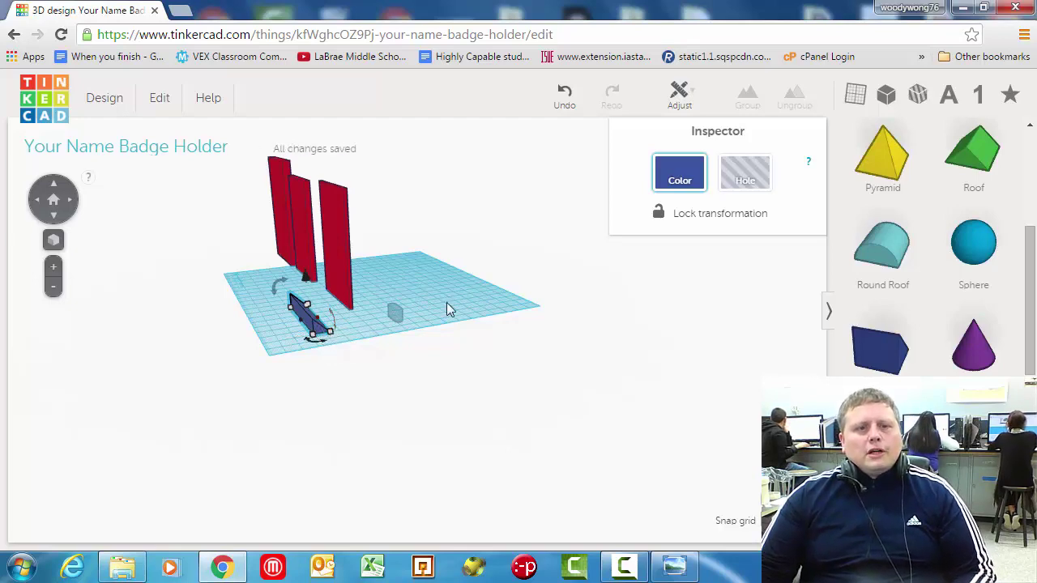
scroll(413, 303, up, 5)
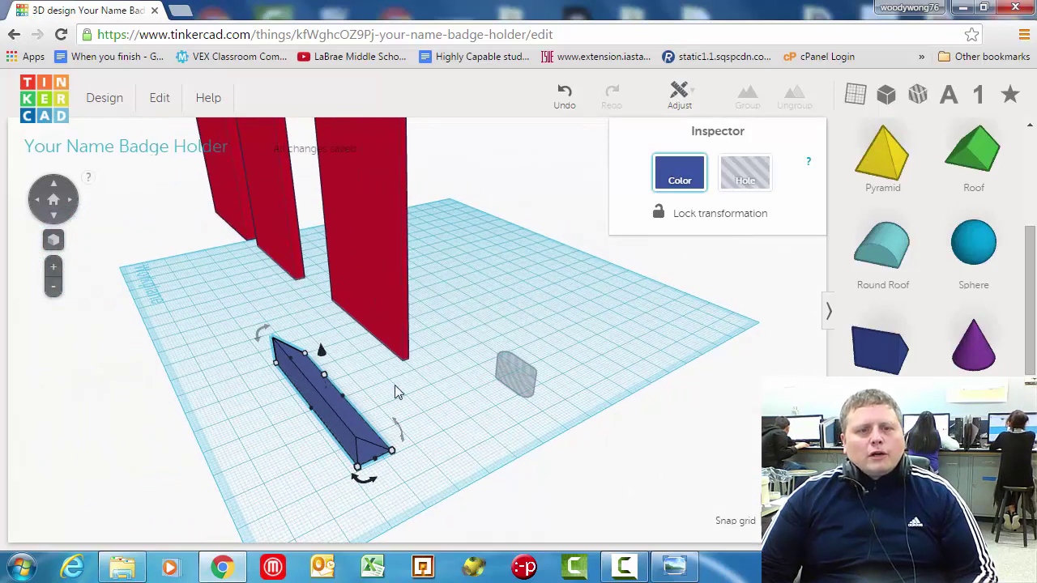
- Check the height of the rounded slot hole and rotate it 90° so it lies on its side
click(512, 379)
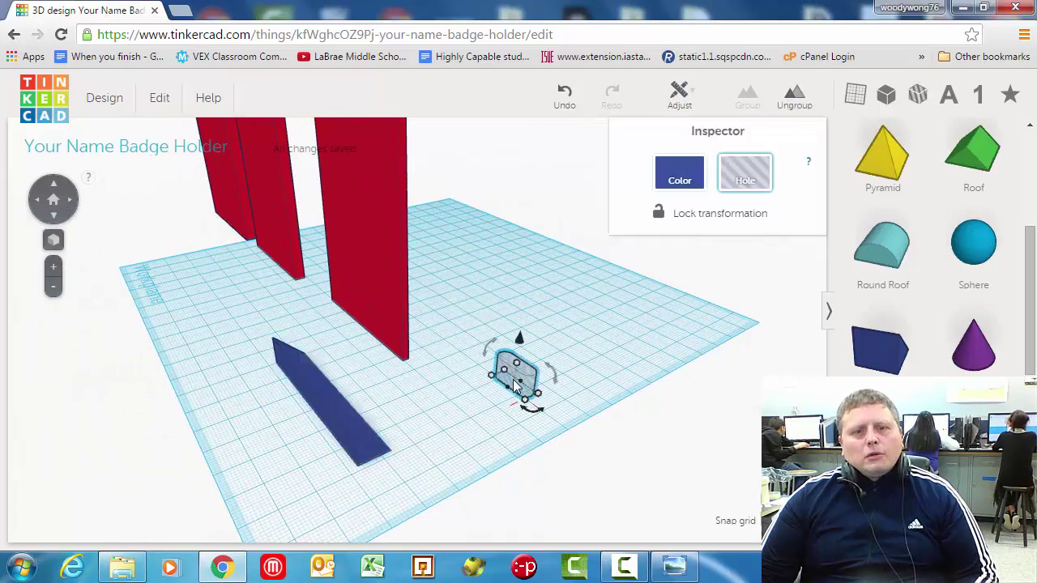
mouse_move(519, 367)
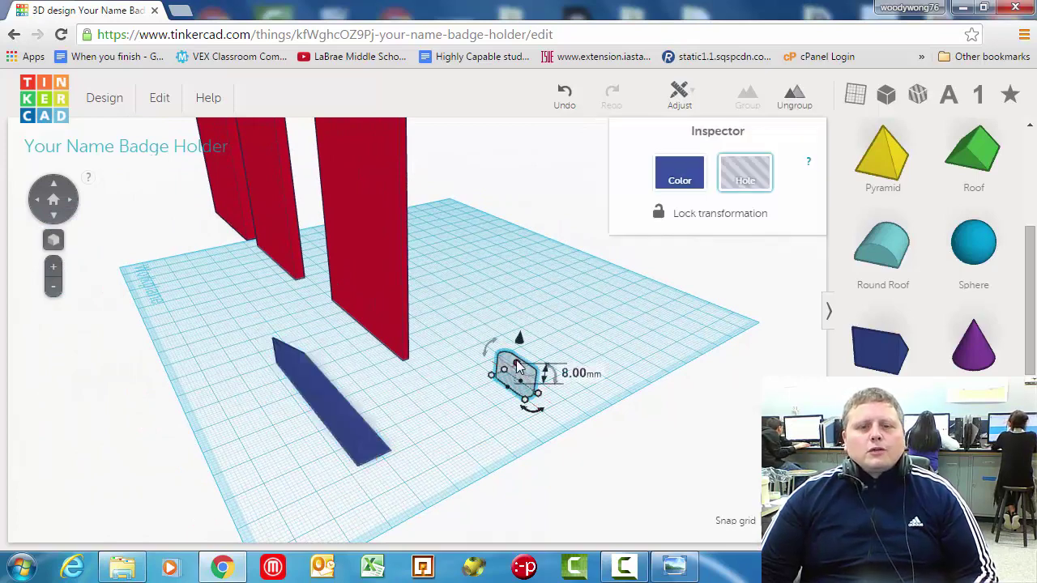
right_drag(589, 376, 497, 382)
drag(475, 345, 452, 393)
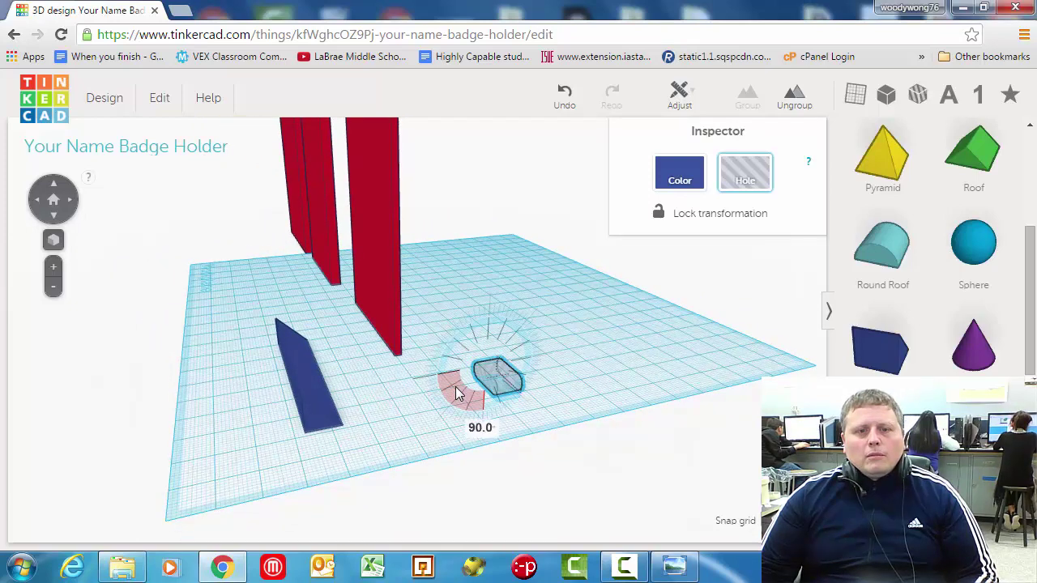
- Rotate the long wedge on the workplane so its sloped face points the opposite way
click(385, 361)
right_drag(384, 361, 362, 373)
click(316, 383)
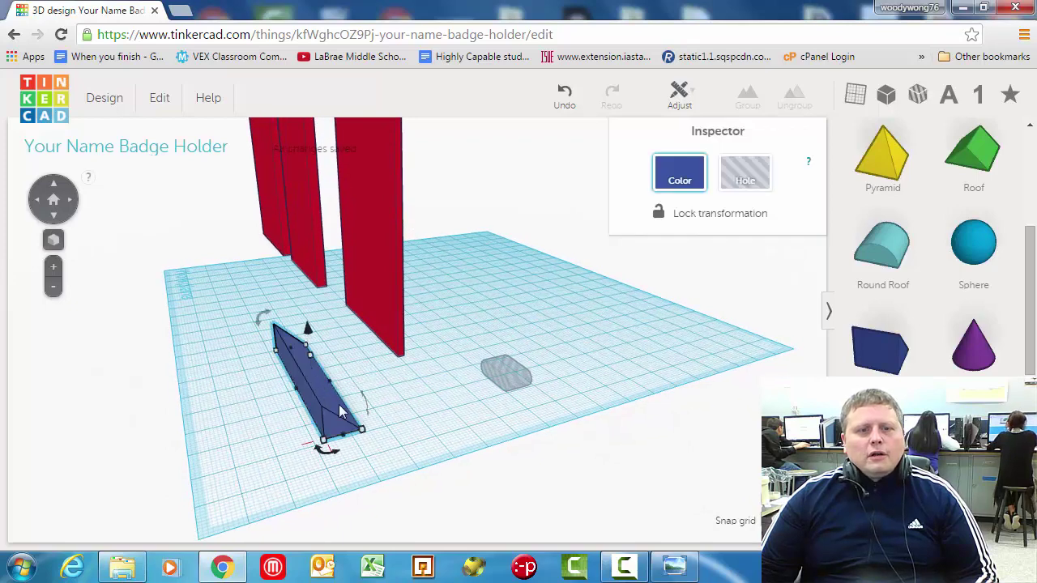
mouse_move(330, 458)
drag(330, 459, 291, 340)
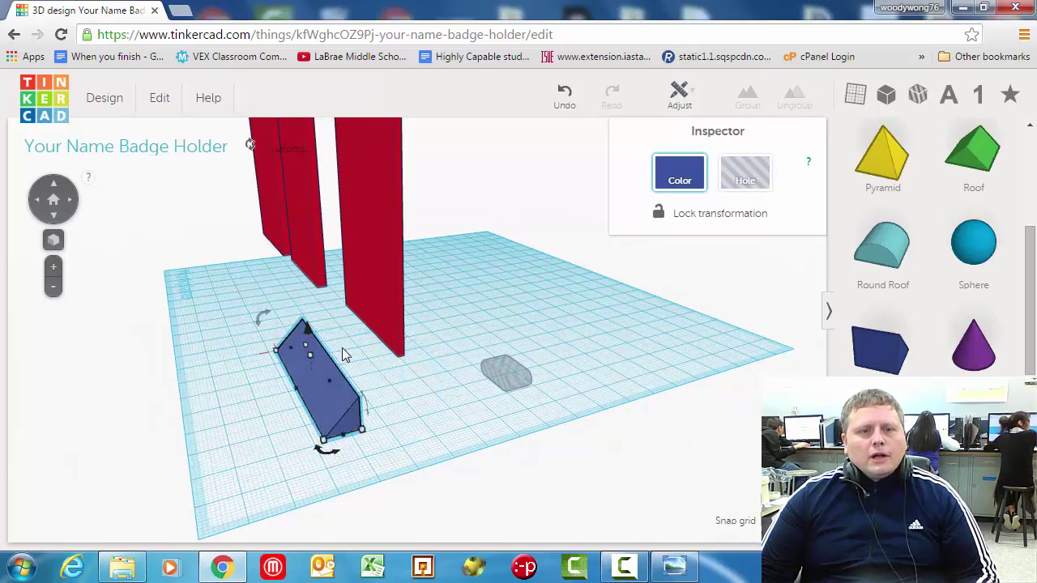
- Reposition the rounded slot hole and move the long wedge next to it near the workplane's edge
click(376, 396)
right_drag(376, 395, 485, 413)
scroll(486, 415, down, 5)
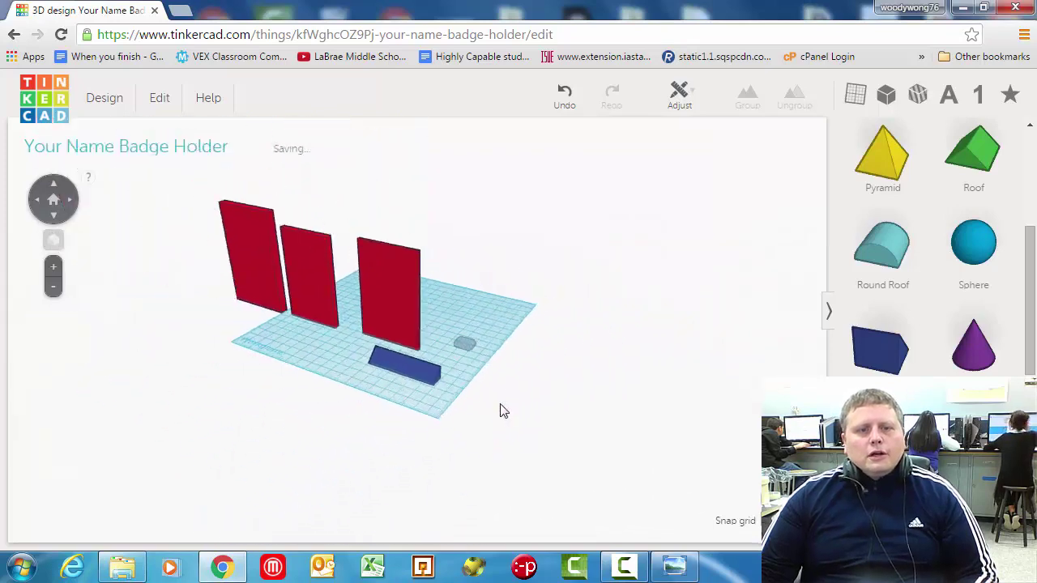
click(456, 345)
drag(475, 364, 478, 363)
drag(406, 359, 490, 364)
click(481, 356)
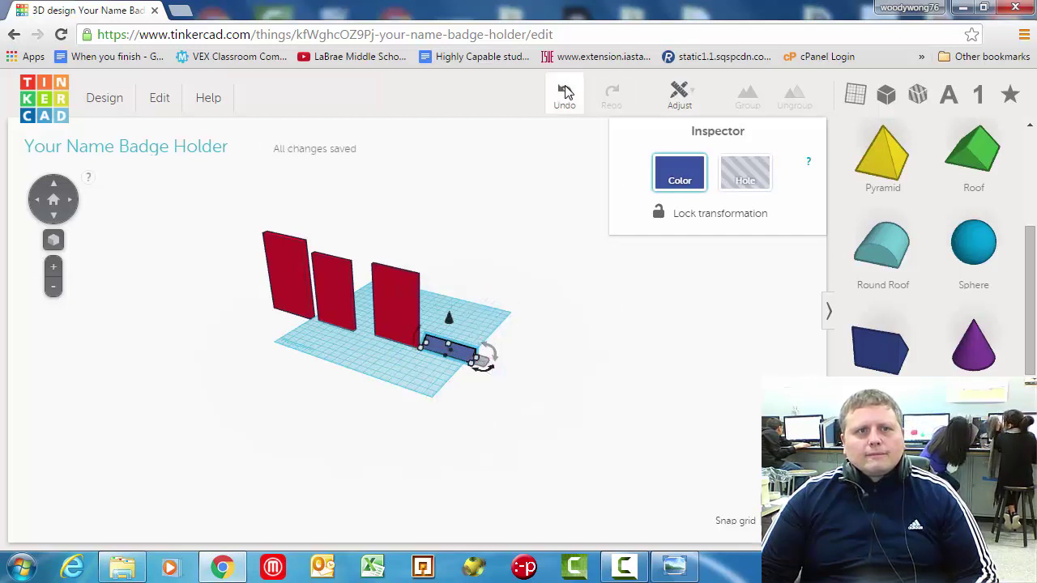